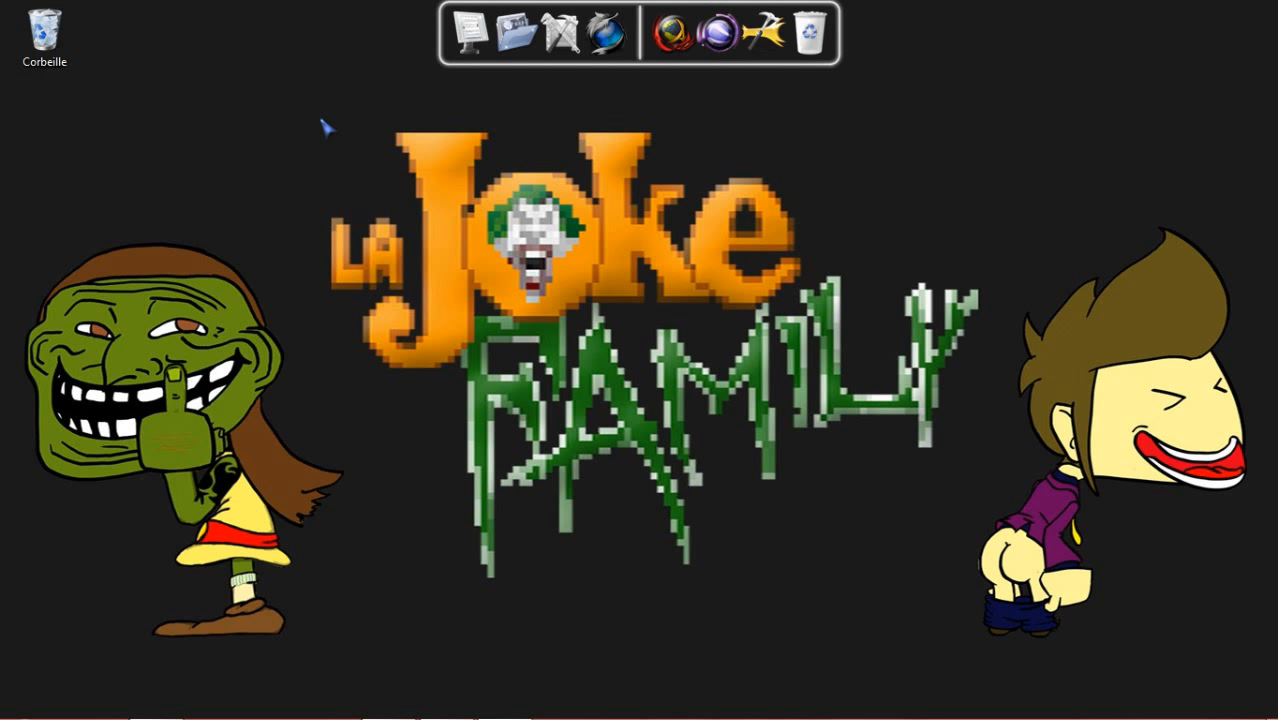
# - Open the Logiciels folder, launch Unity from it and dismiss the welcome window
pyautogui.moveTo(321, 121); pyautogui.dragTo(991, 611)
pyautogui.click(718, 35)
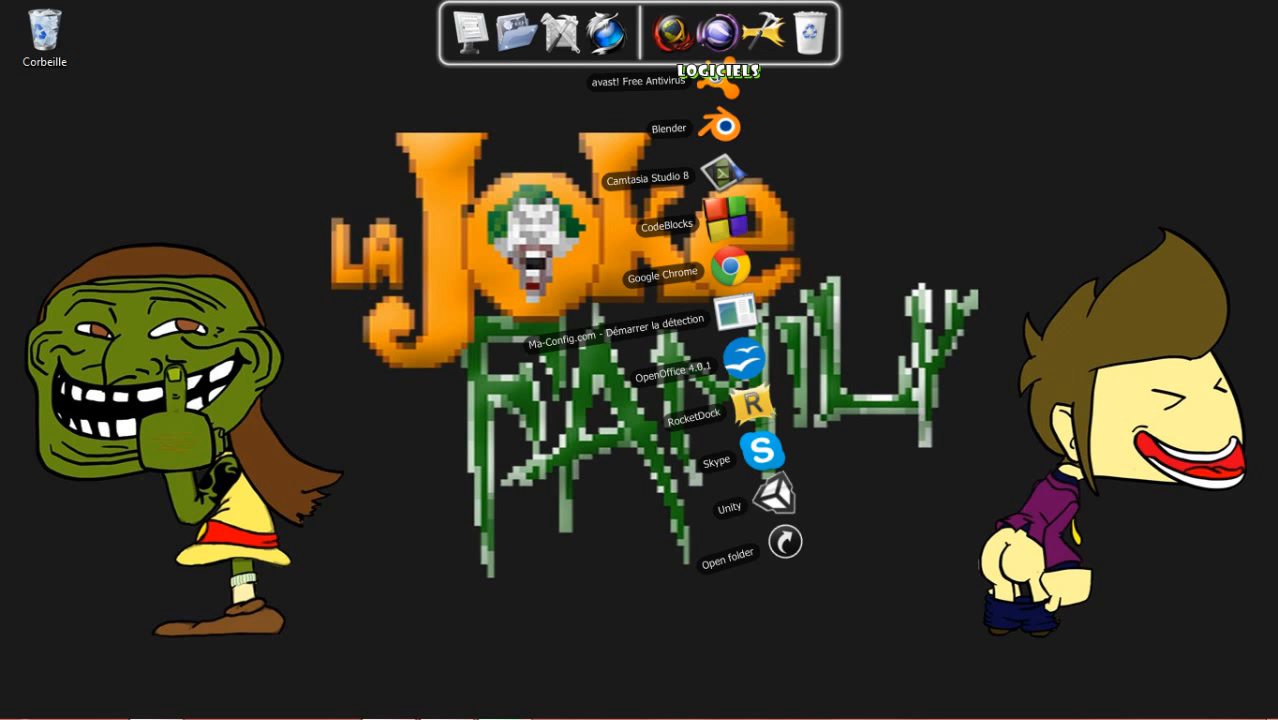
pyautogui.click(718, 35)
pyautogui.click(718, 35)
pyautogui.click(785, 542)
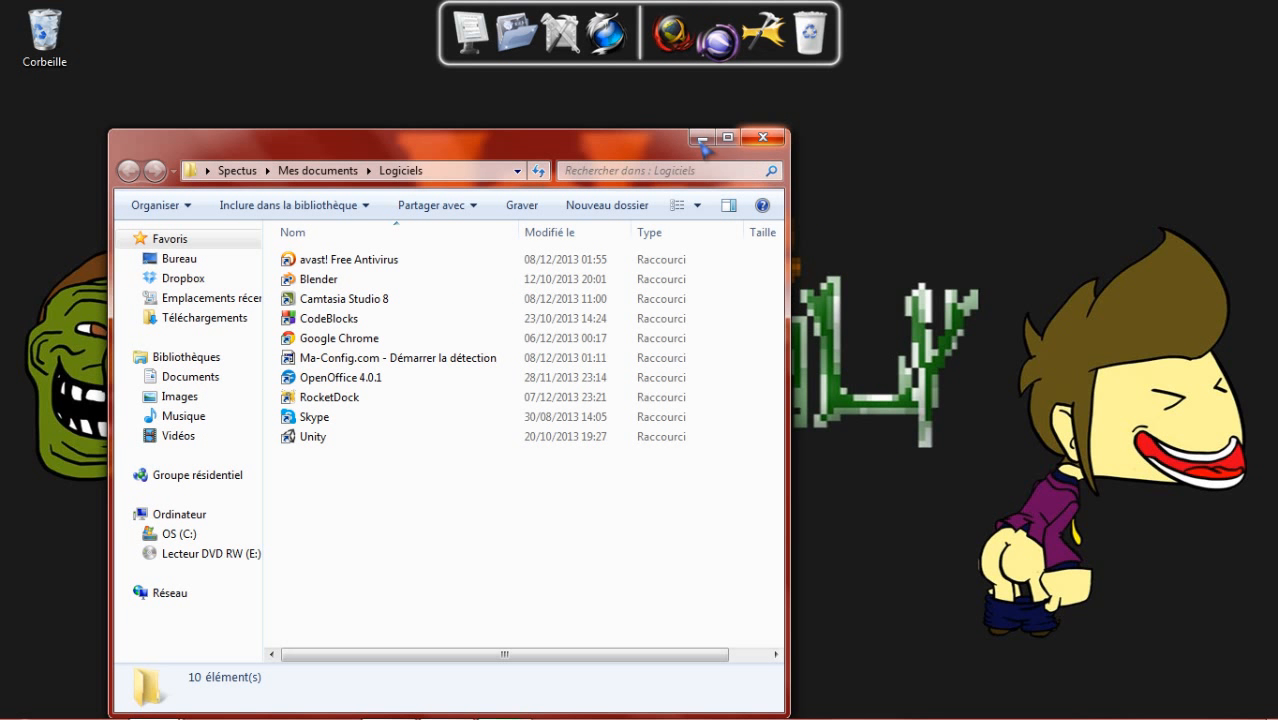
pyautogui.doubleClick(313, 437)
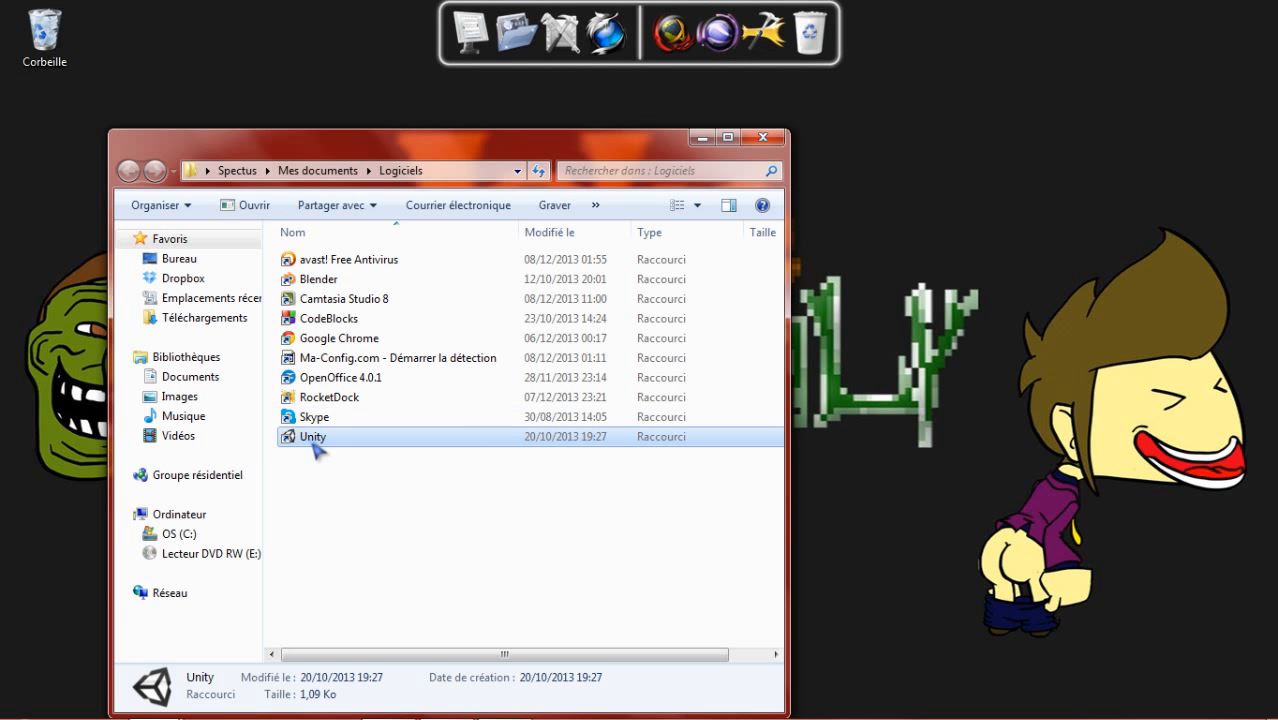
pyautogui.click(701, 138)
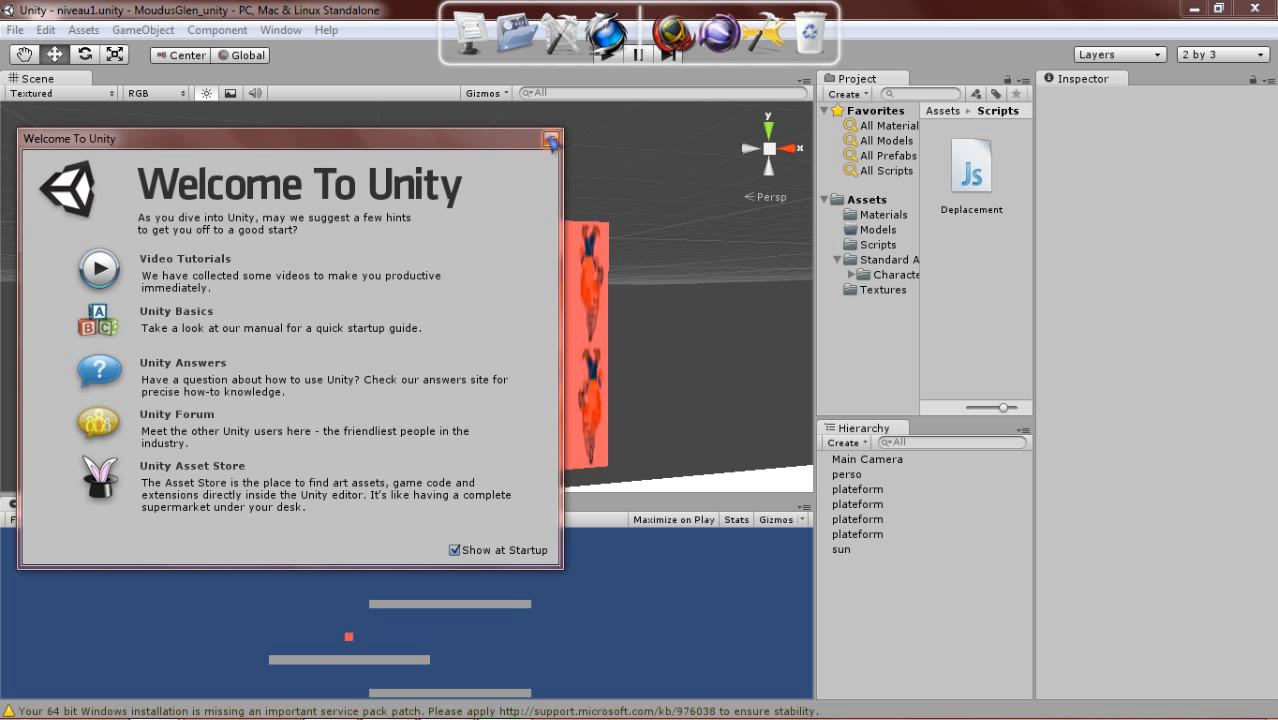
pyautogui.click(551, 140)
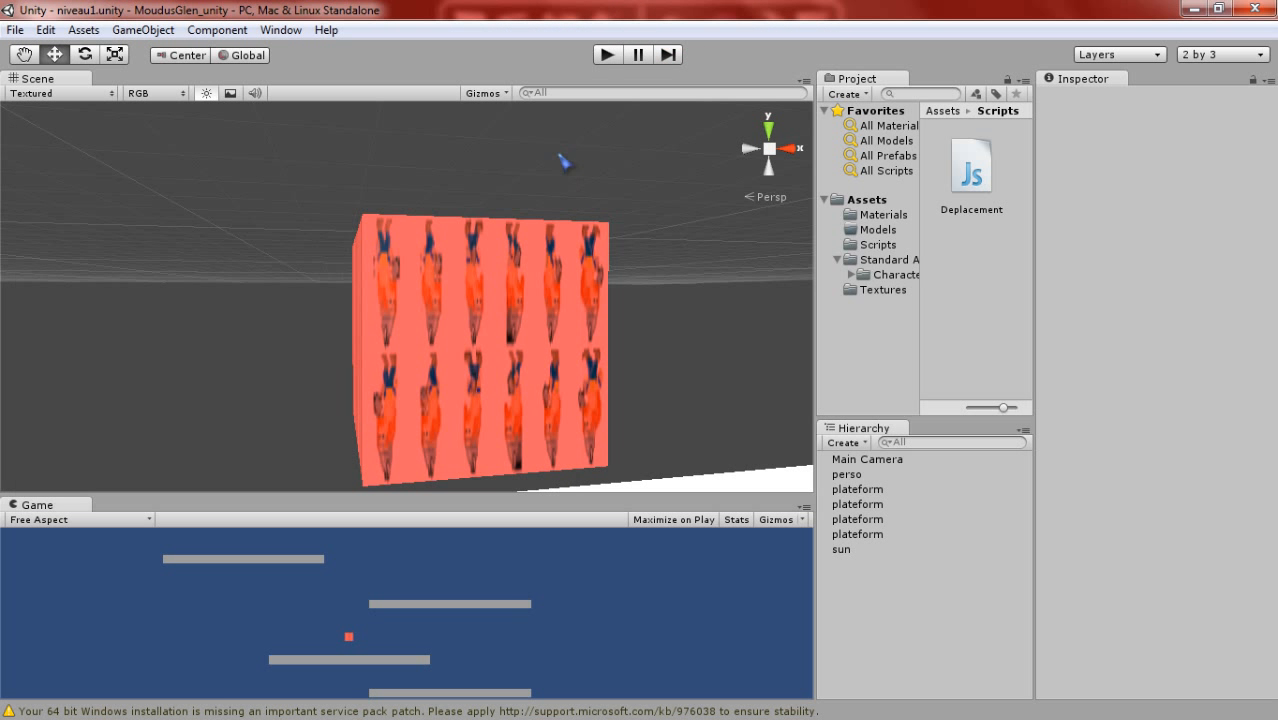
# - Examine the red cube and the white platforms from further away, and select the upper platform beyond the cube
pyautogui.click(840, 274)
pyautogui.scroll(-5, 571, 284)
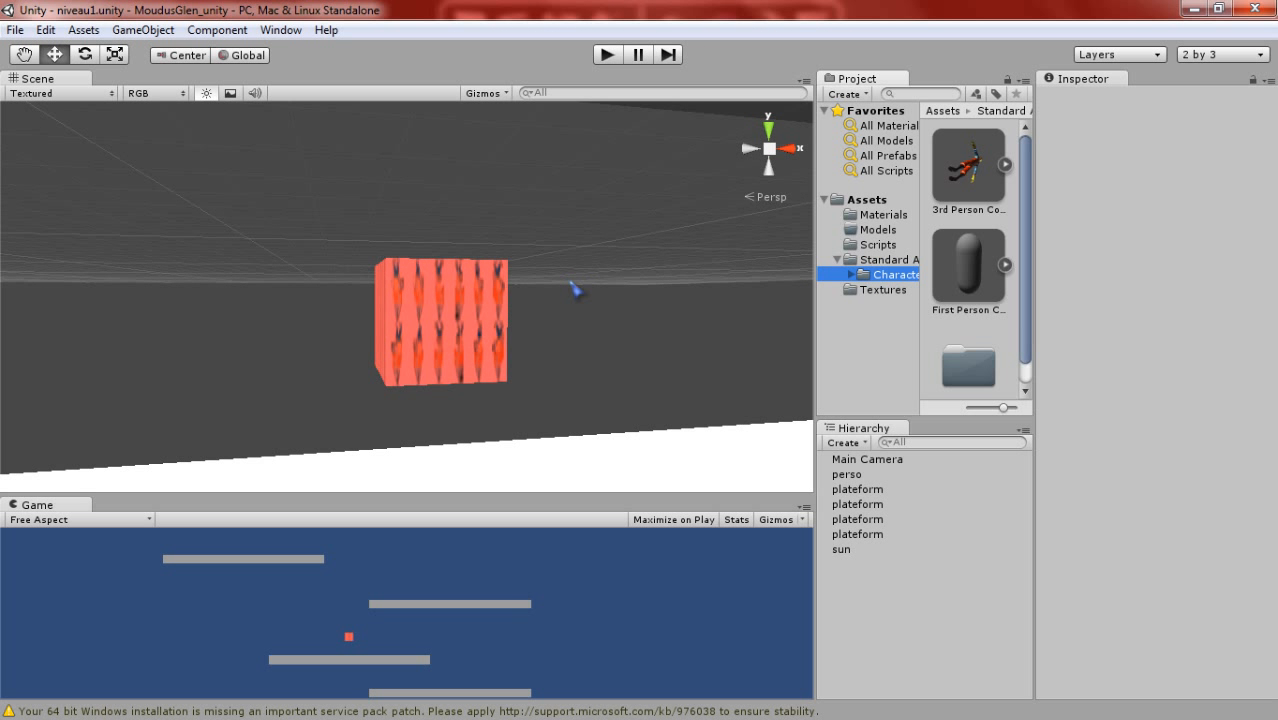
pyautogui.moveTo(571, 284); pyautogui.dragTo(594, 323, button='middle')
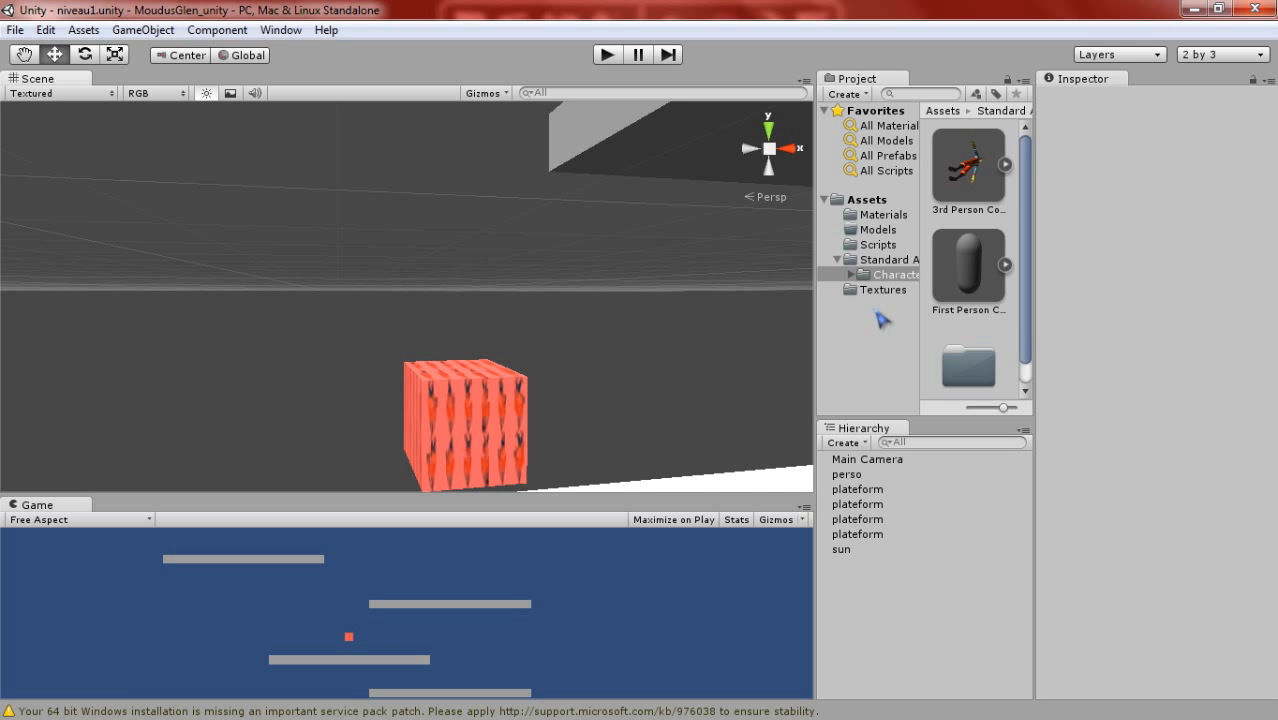
pyautogui.scroll(-5, 648, 362)
pyautogui.moveTo(648, 362); pyautogui.dragTo(488, 380, button='middle')
pyautogui.moveTo(488, 380); pyautogui.dragTo(491, 399, button='right')
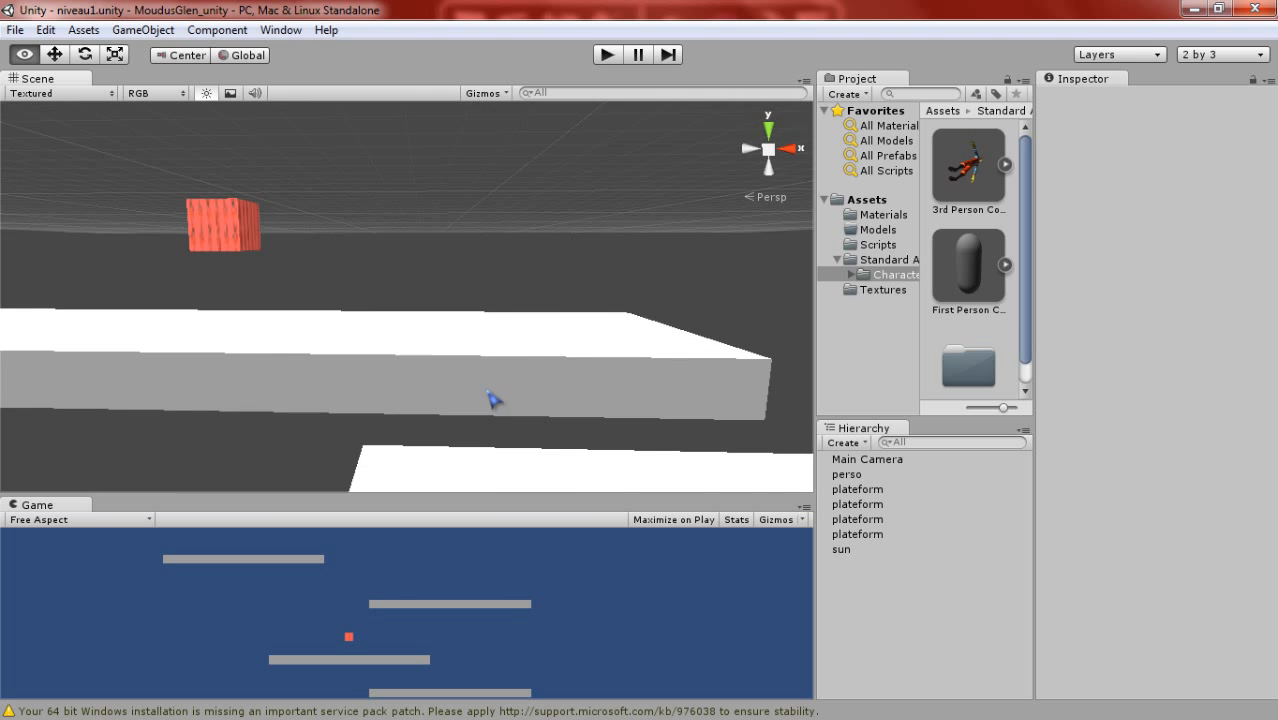
pyautogui.scroll(-4, 491, 399)
pyautogui.moveTo(495, 345); pyautogui.dragTo(402, 402, button='middle')
pyautogui.scroll(-3, 433, 351)
pyautogui.scroll(-7, 433, 350)
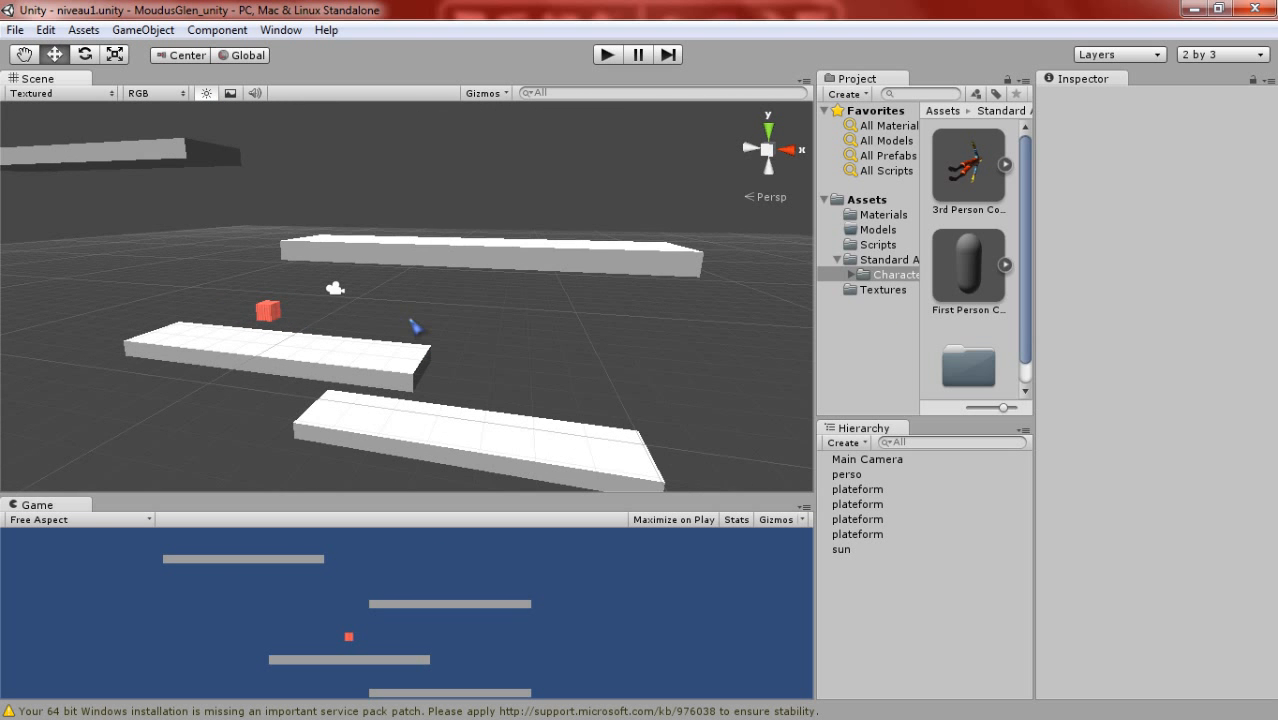
pyautogui.scroll(2, 419, 334)
pyautogui.scroll(-2, 422, 331)
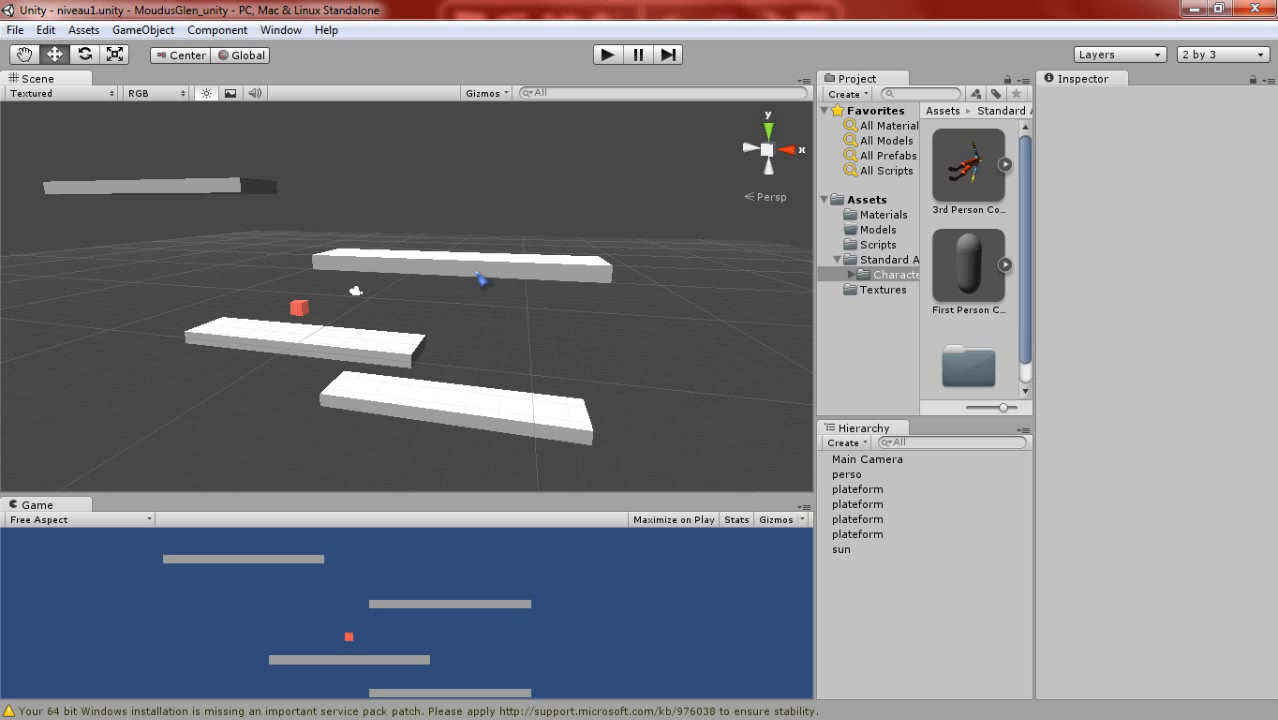
pyautogui.click(483, 279)
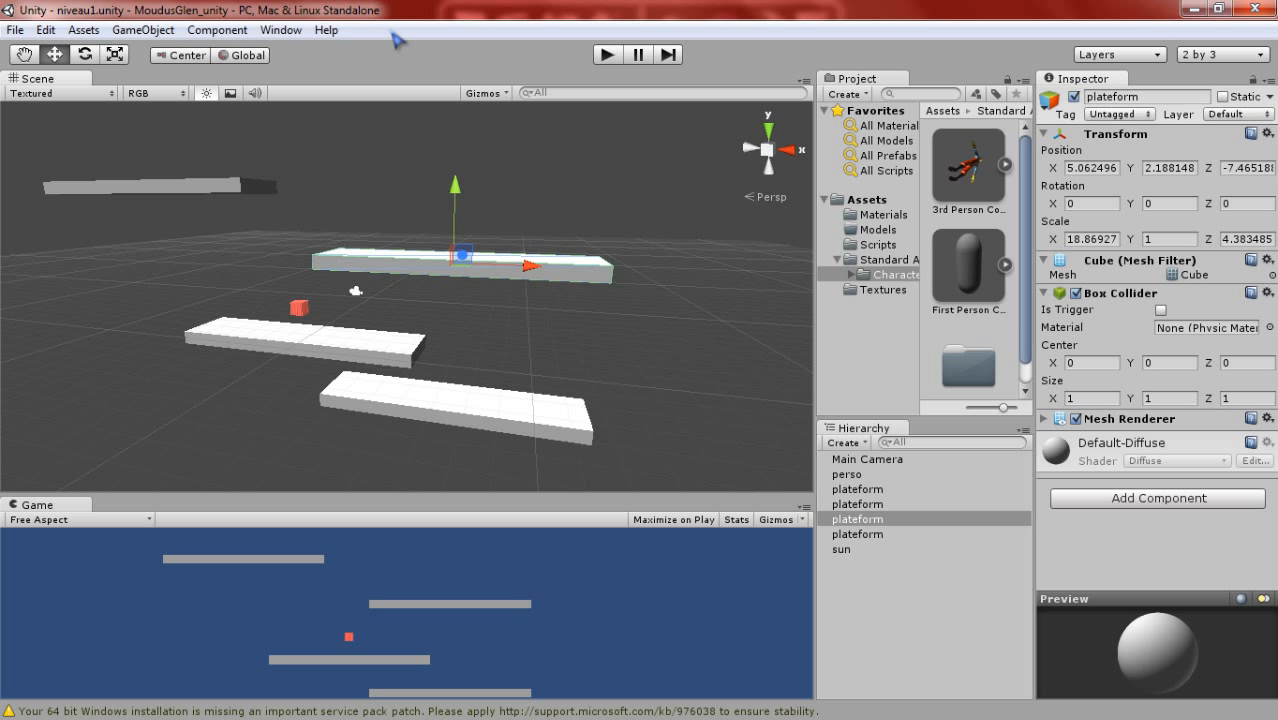
# - Open the scene's Render Settings for inspection
pyautogui.click(15, 30)
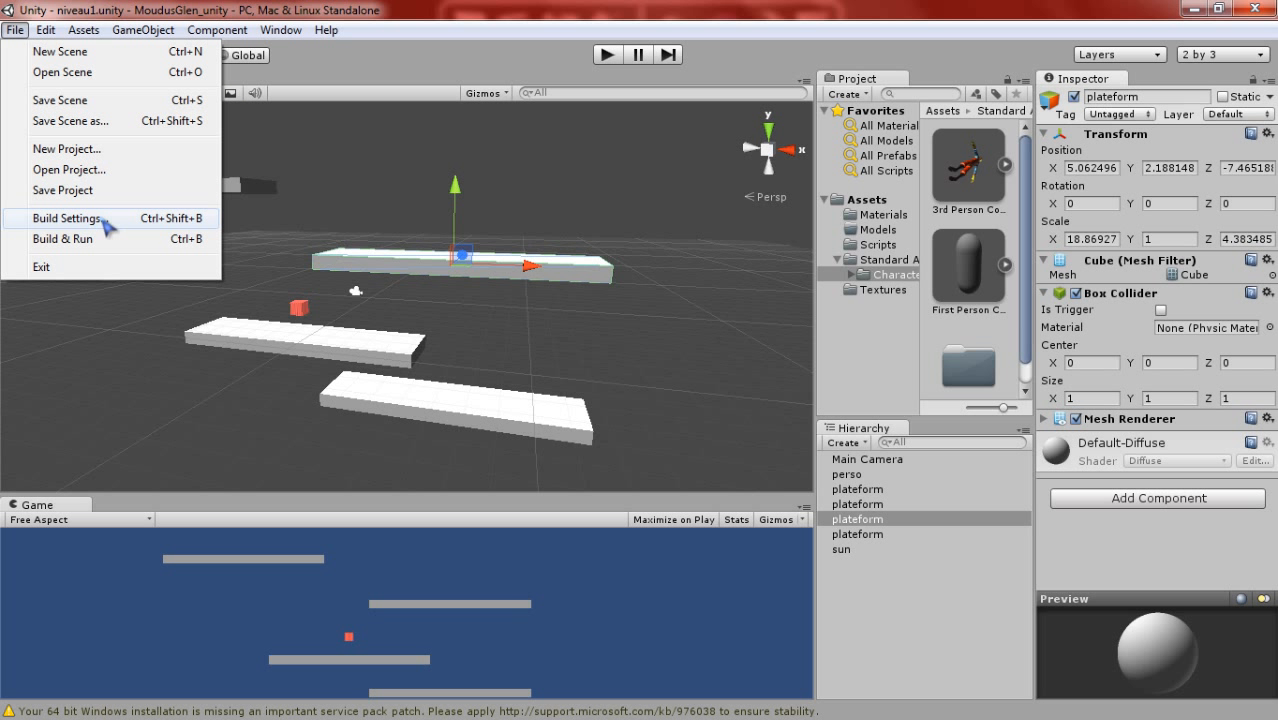
pyautogui.click(312, 70)
pyautogui.click(47, 30)
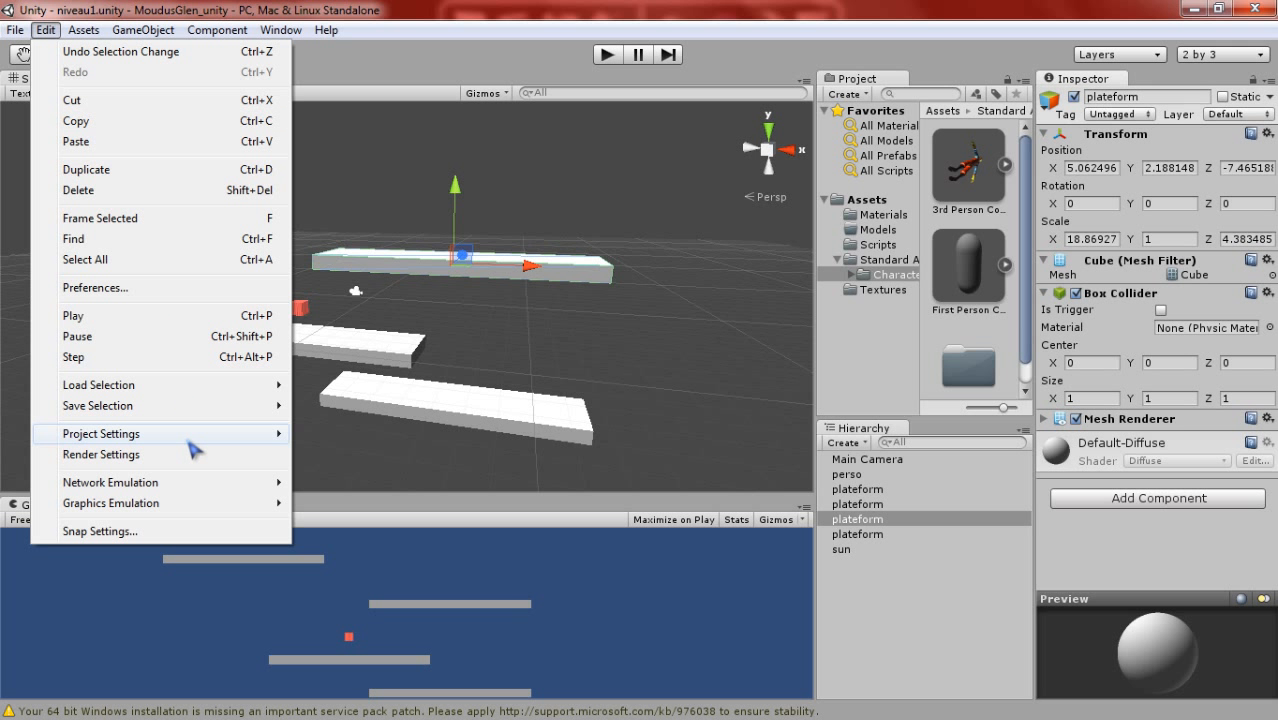
pyautogui.moveTo(195, 446)
pyautogui.moveTo(15, 30)
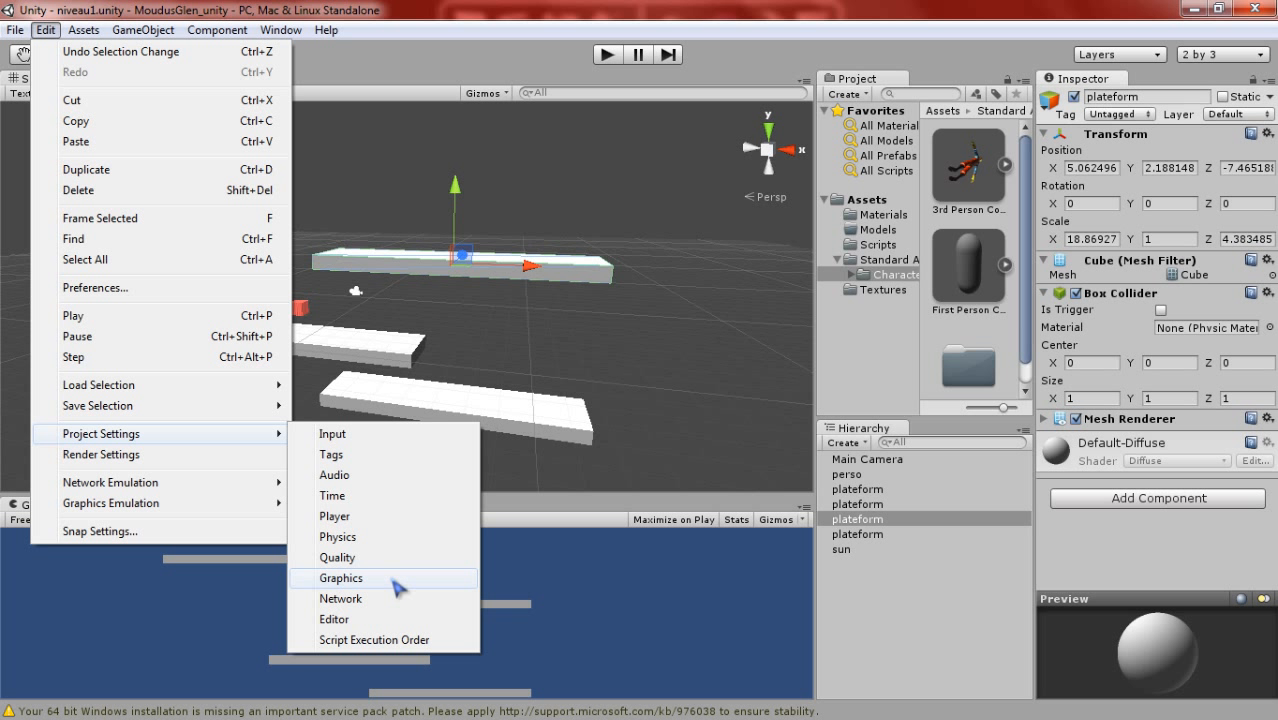
pyautogui.click(170, 455)
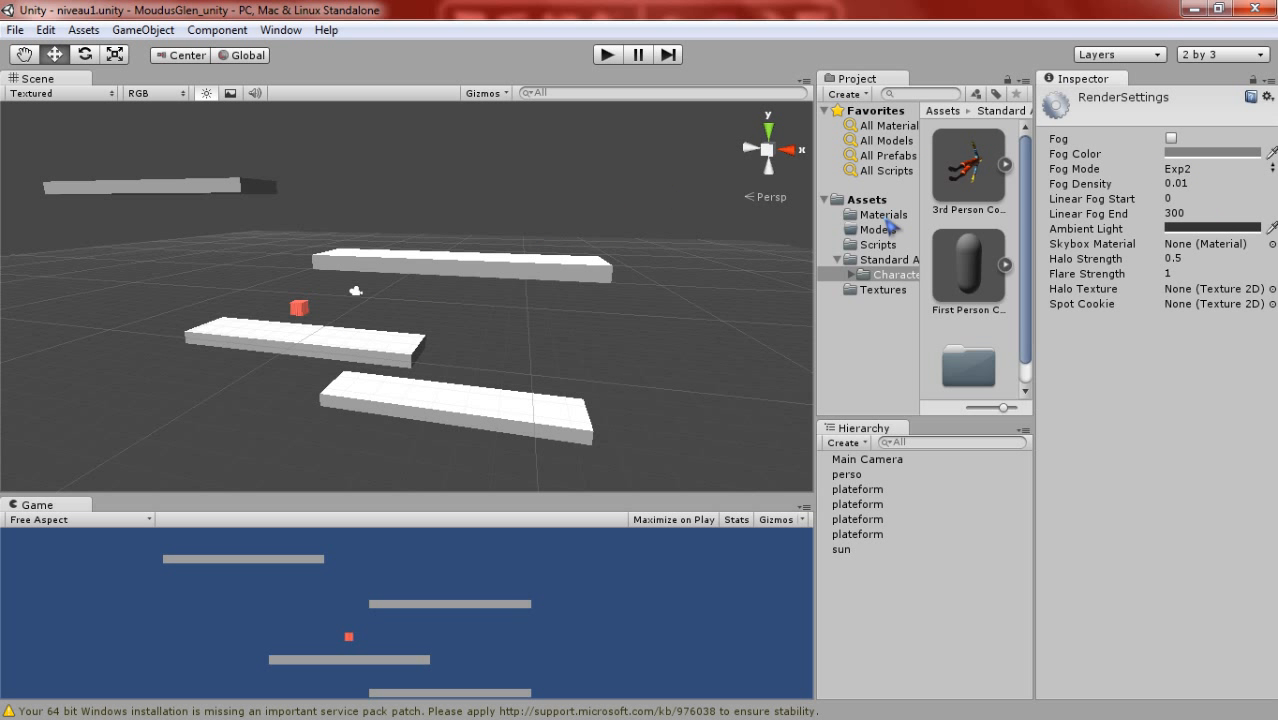
pyautogui.moveTo(411, 224); pyautogui.dragTo(375, 223, button='middle')
pyautogui.scroll(3, 375, 223)
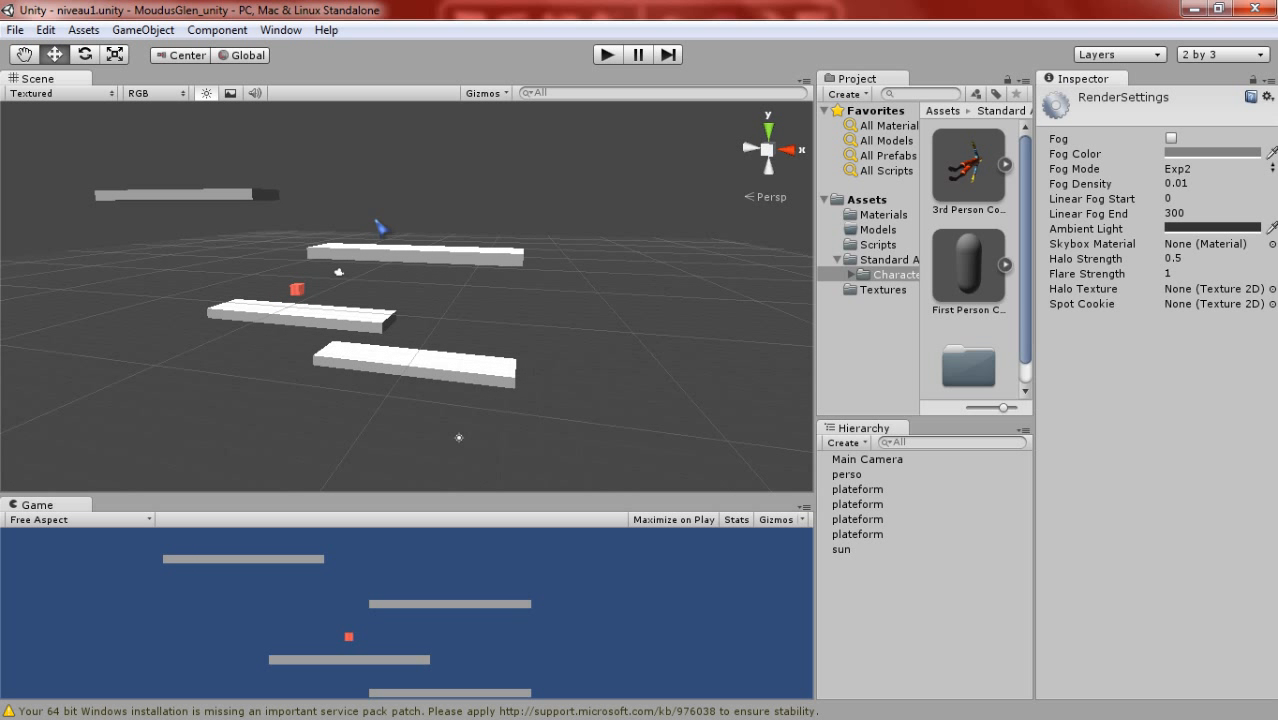
# - Review the skybox material, halo strength, flare strength, halo texture and spot cookie entries of the render settings
pyautogui.click(1246, 247)
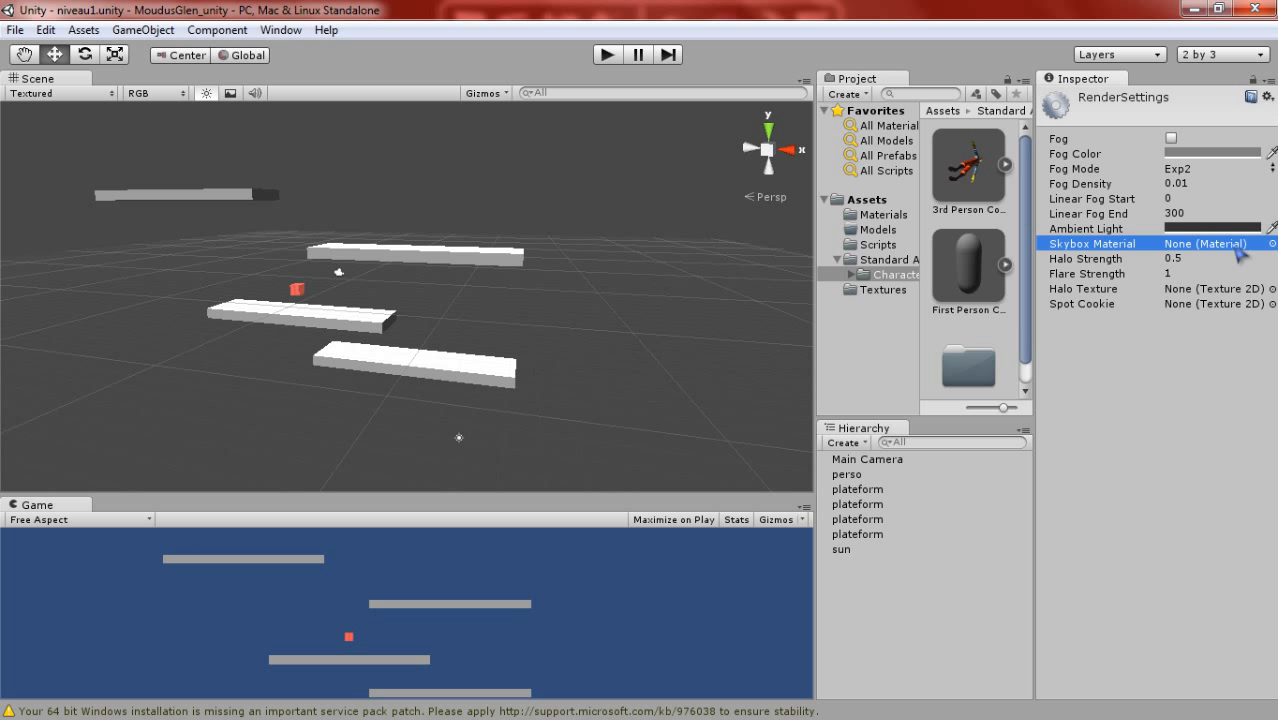
pyautogui.click(1219, 262)
pyautogui.click(1206, 274)
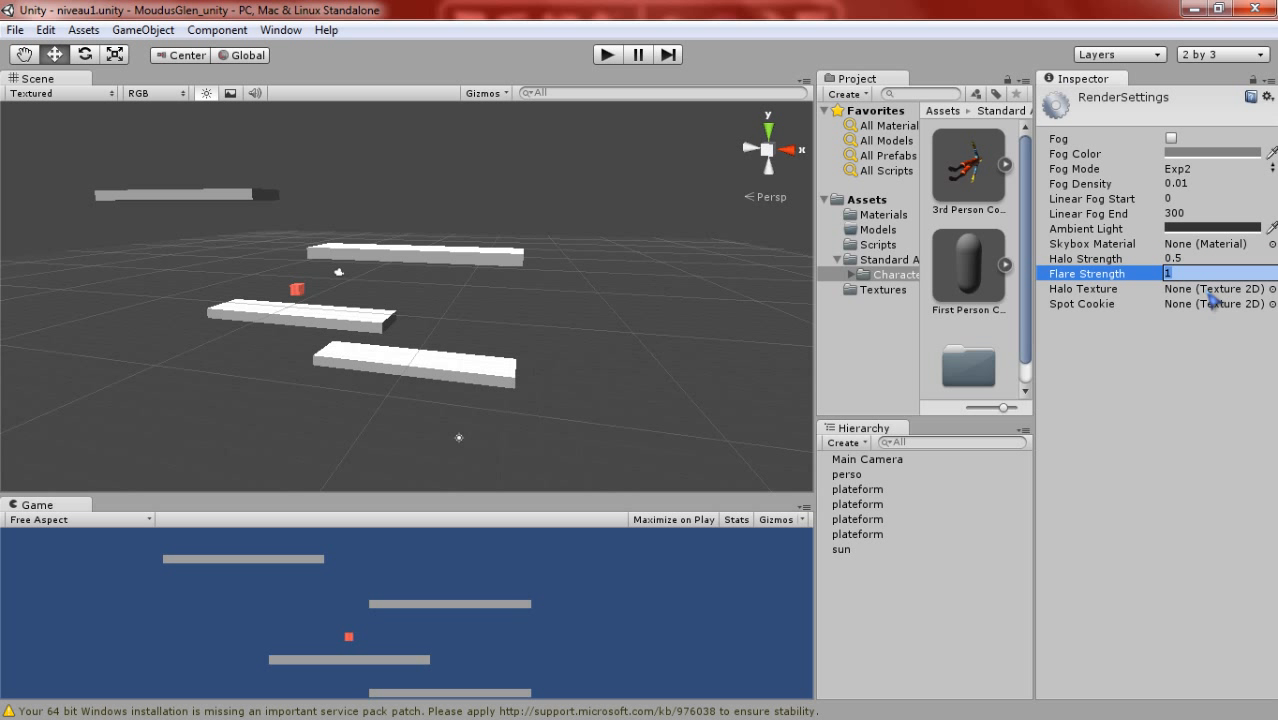
pyautogui.click(1212, 304)
pyautogui.click(1208, 288)
pyautogui.click(1207, 343)
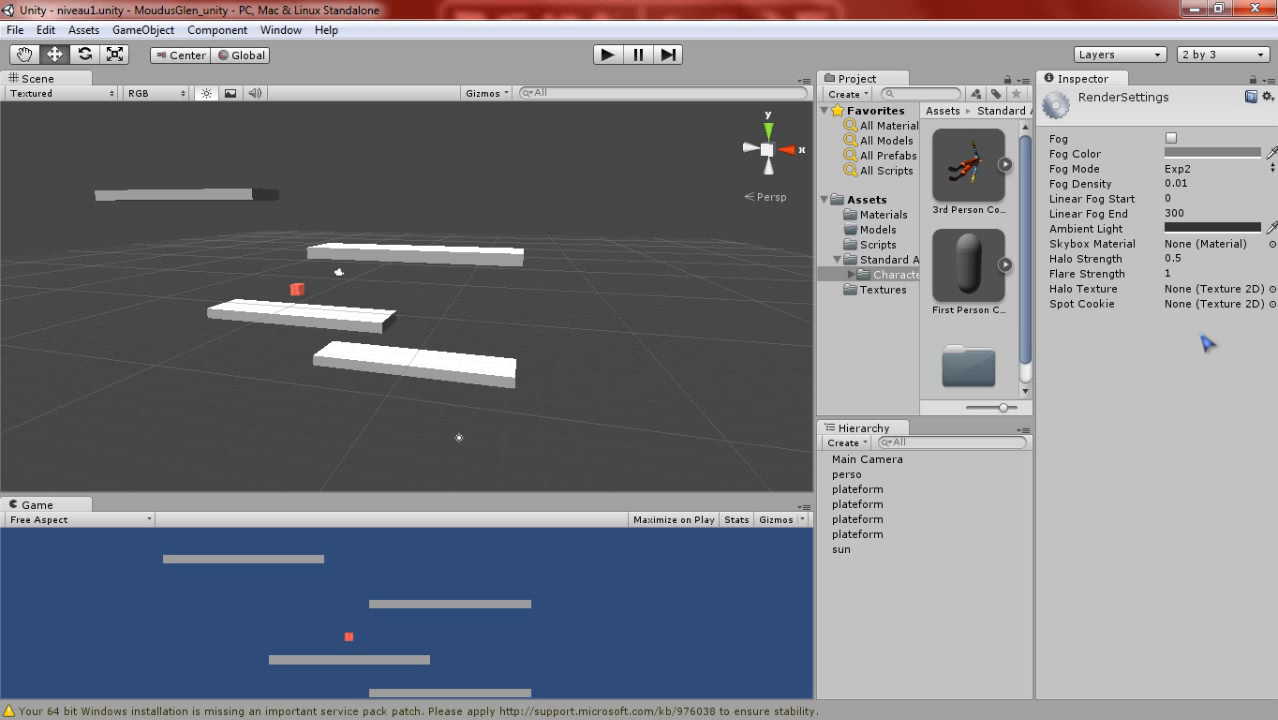
# - Browse the project's Materials, Models, Scripts and Standard Assets folders, and expand the character controllers folder
pyautogui.click(49, 31)
pyautogui.click(49, 31)
pyautogui.click(76, 31)
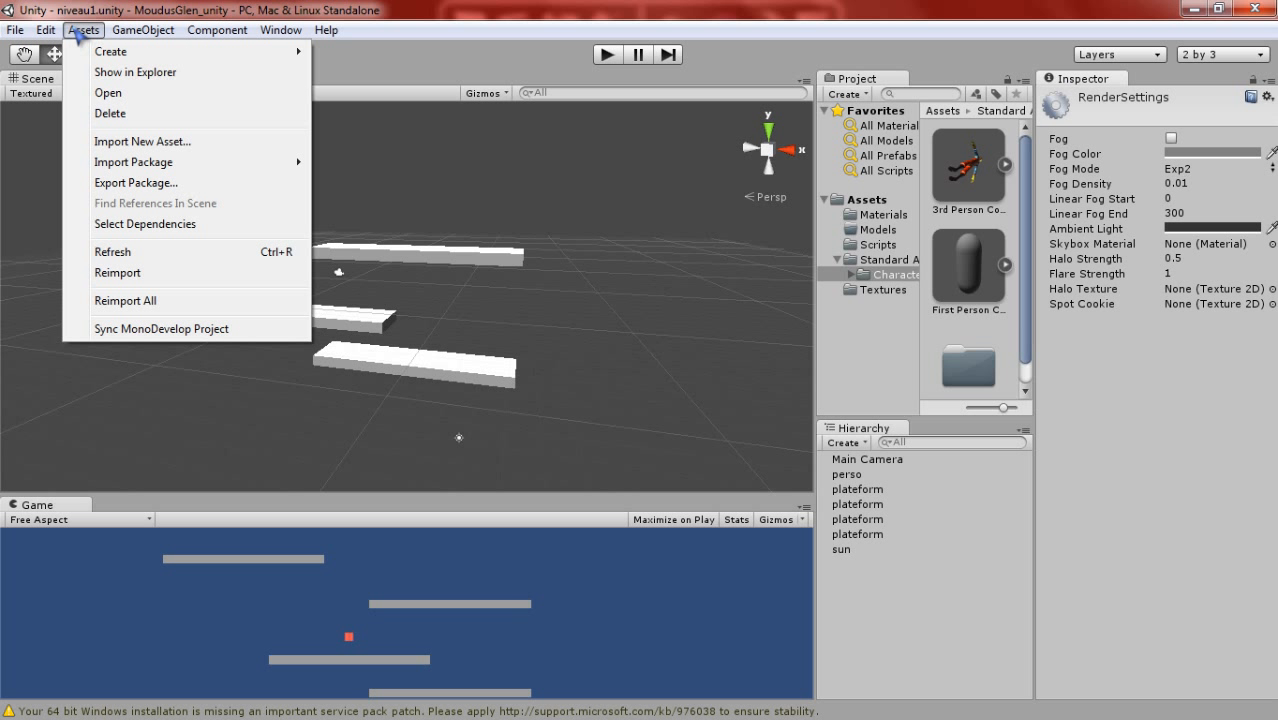
pyautogui.moveTo(122, 54)
pyautogui.click(877, 216)
pyautogui.click(878, 229)
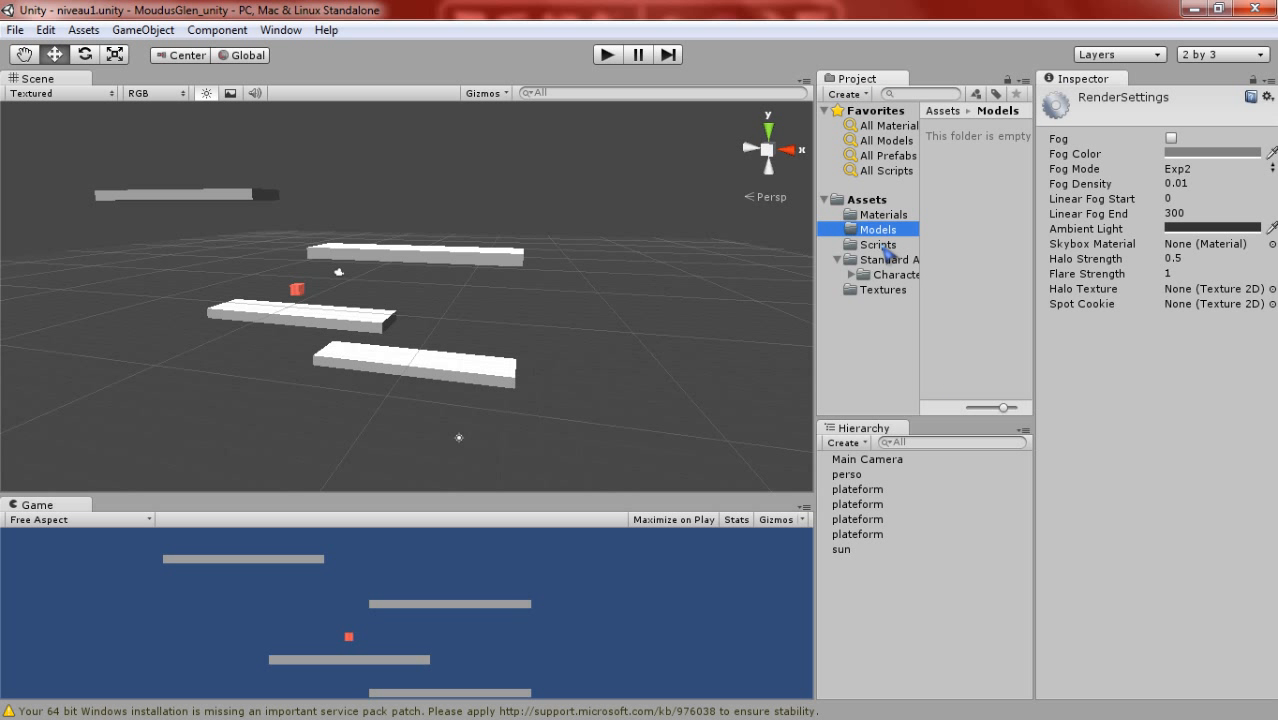
pyautogui.click(880, 244)
pyautogui.click(882, 262)
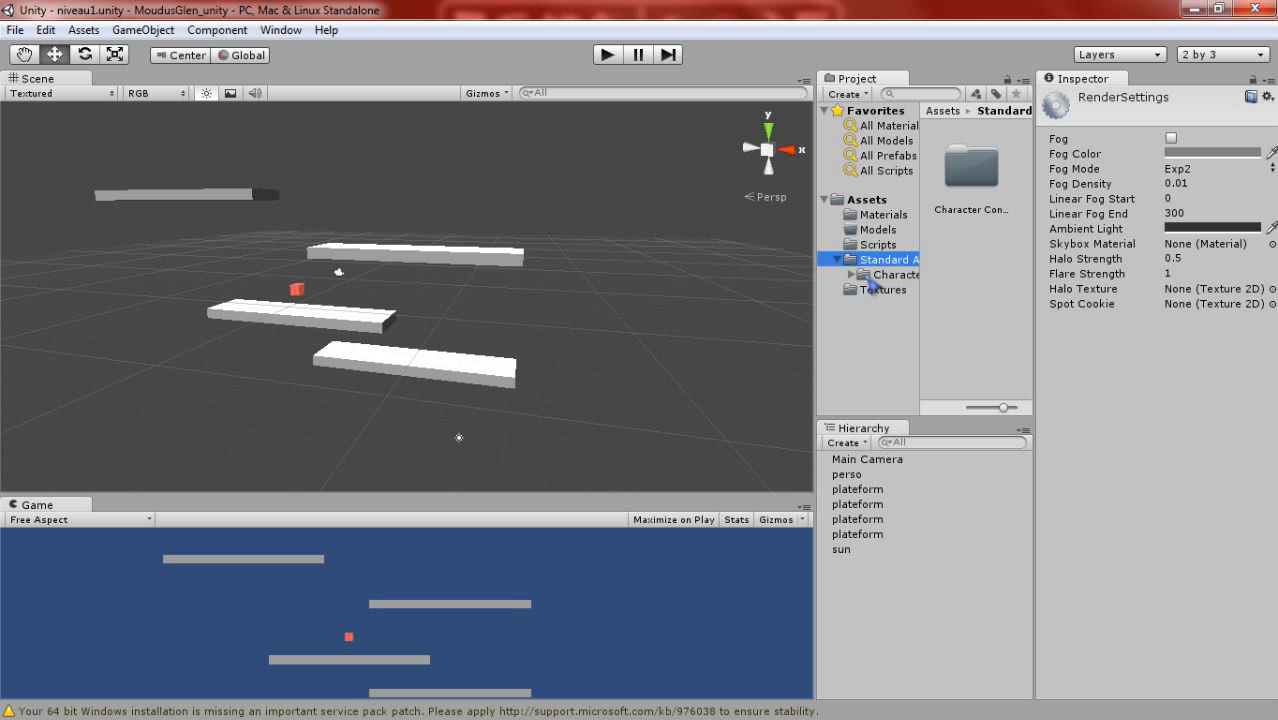
pyautogui.click(866, 280)
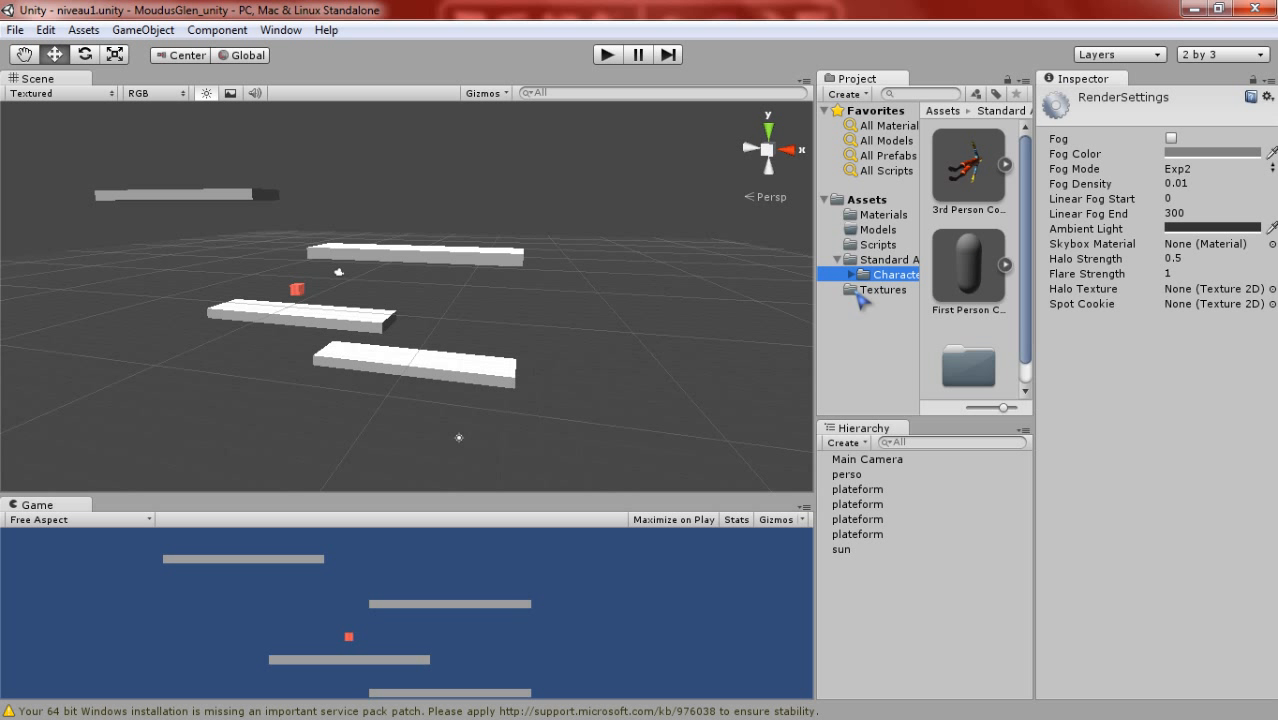
pyautogui.click(852, 277)
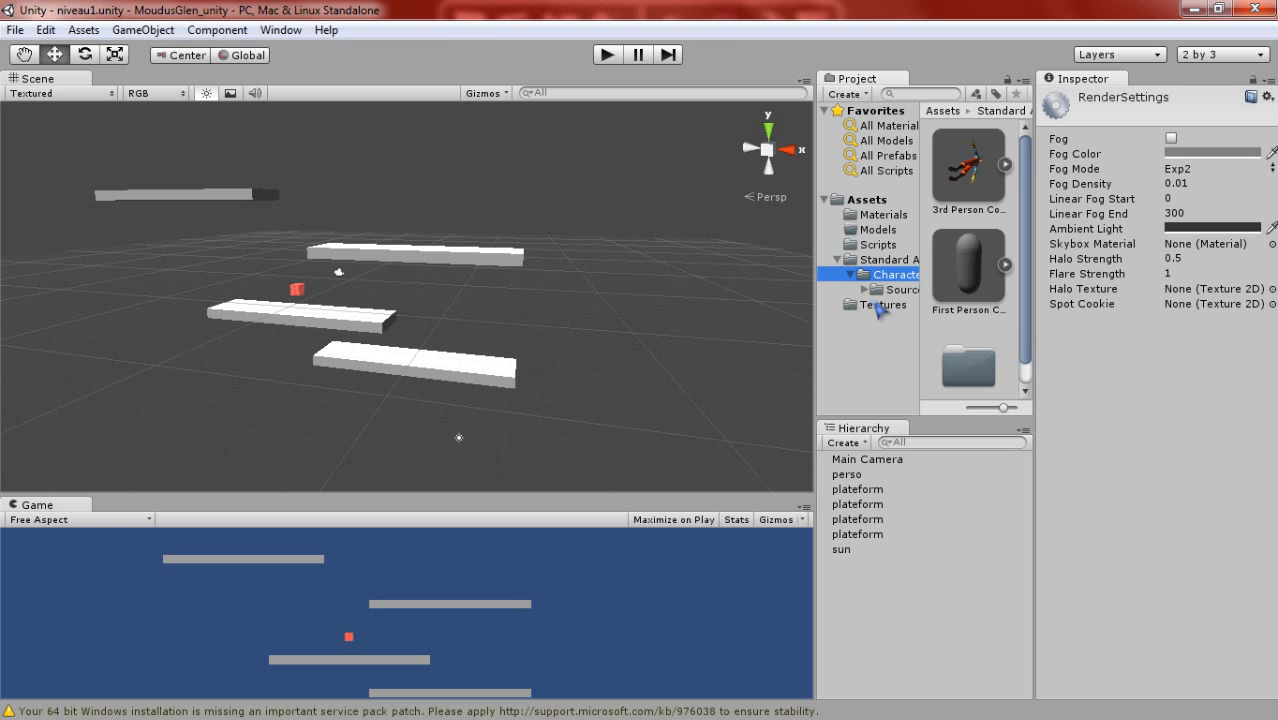
pyautogui.click(864, 163)
# - Place a First Person Controller from the character controllers assets on the upper platform, at about X 4.53, Z -7.54
pyautogui.moveTo(492, 235); pyautogui.dragTo(483, 195, button='right')
pyautogui.scroll(5, 462, 248)
pyautogui.moveTo(498, 250); pyautogui.dragTo(195, 322, button='right')
pyautogui.moveTo(479, 337); pyautogui.dragTo(190, 288, button='middle')
pyautogui.moveTo(585, 316); pyautogui.dragTo(444, 281, button='right')
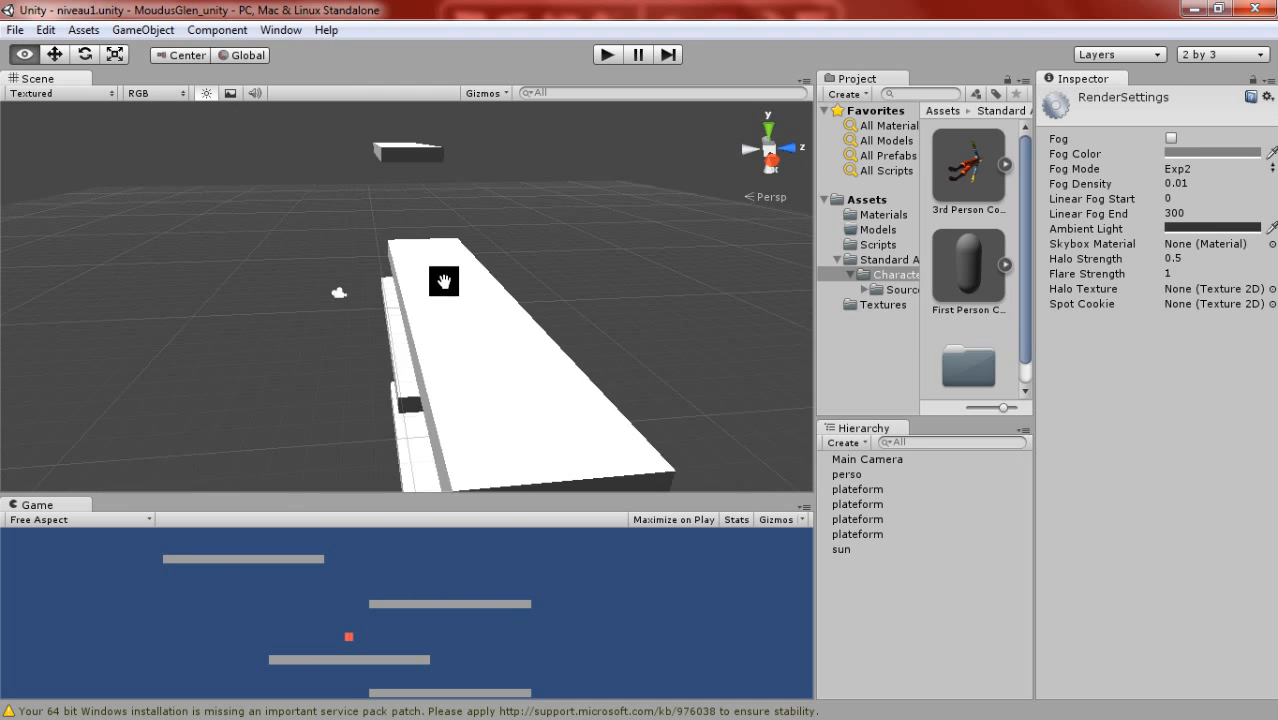
pyautogui.moveTo(444, 281); pyautogui.dragTo(385, 268, button='middle')
pyautogui.moveTo(485, 262); pyautogui.dragTo(405, 257, button='right')
pyautogui.moveTo(405, 257); pyautogui.dragTo(500, 285, button='middle')
pyautogui.scroll(-3, 584, 257)
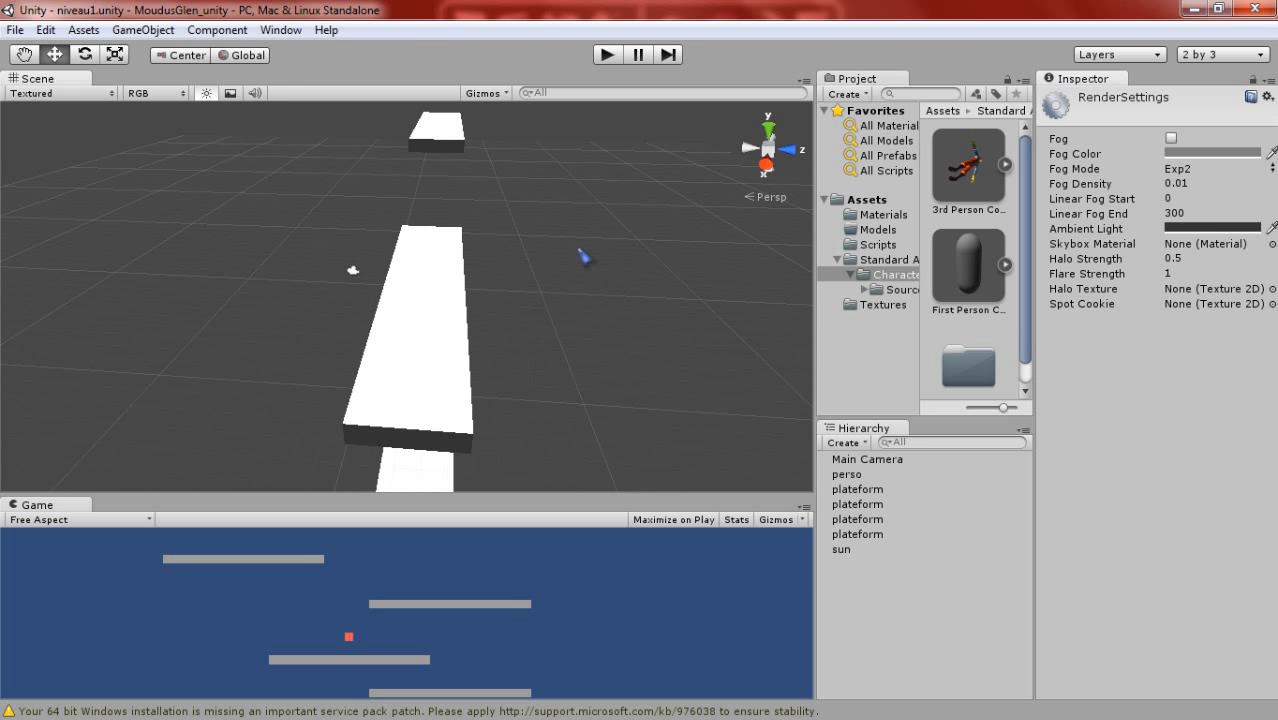
pyautogui.scroll(2, 548, 230)
pyautogui.click(968, 270)
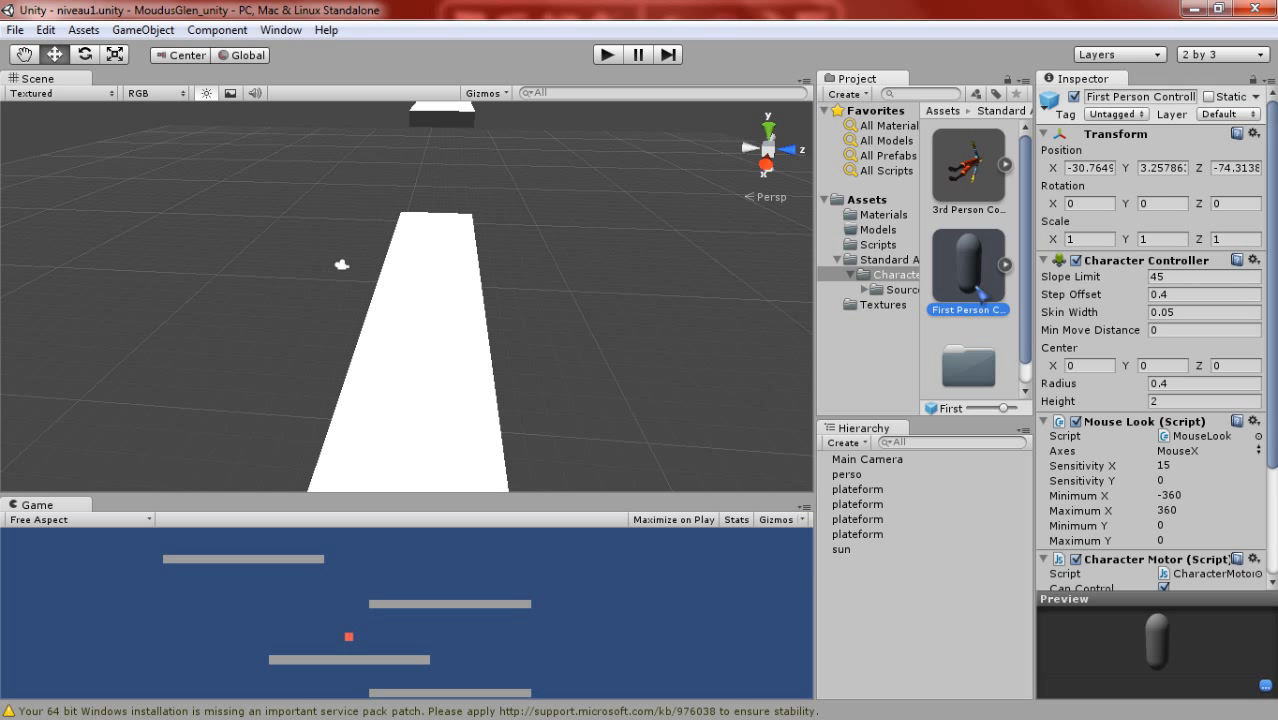
pyautogui.moveTo(966, 264); pyautogui.dragTo(440, 300)
# - Raise the First Person Controller above the platform's surface to about Y 4.02
pyautogui.moveTo(465, 298); pyautogui.dragTo(470, 262, button='middle')
pyautogui.moveTo(470, 262); pyautogui.dragTo(486, 238, button='right')
pyautogui.moveTo(477, 230); pyautogui.dragTo(485, 201)
pyautogui.scroll(-3, 513, 356)
pyautogui.moveTo(513, 356); pyautogui.dragTo(463, 379, button='middle')
pyautogui.scroll(3, 435, 376)
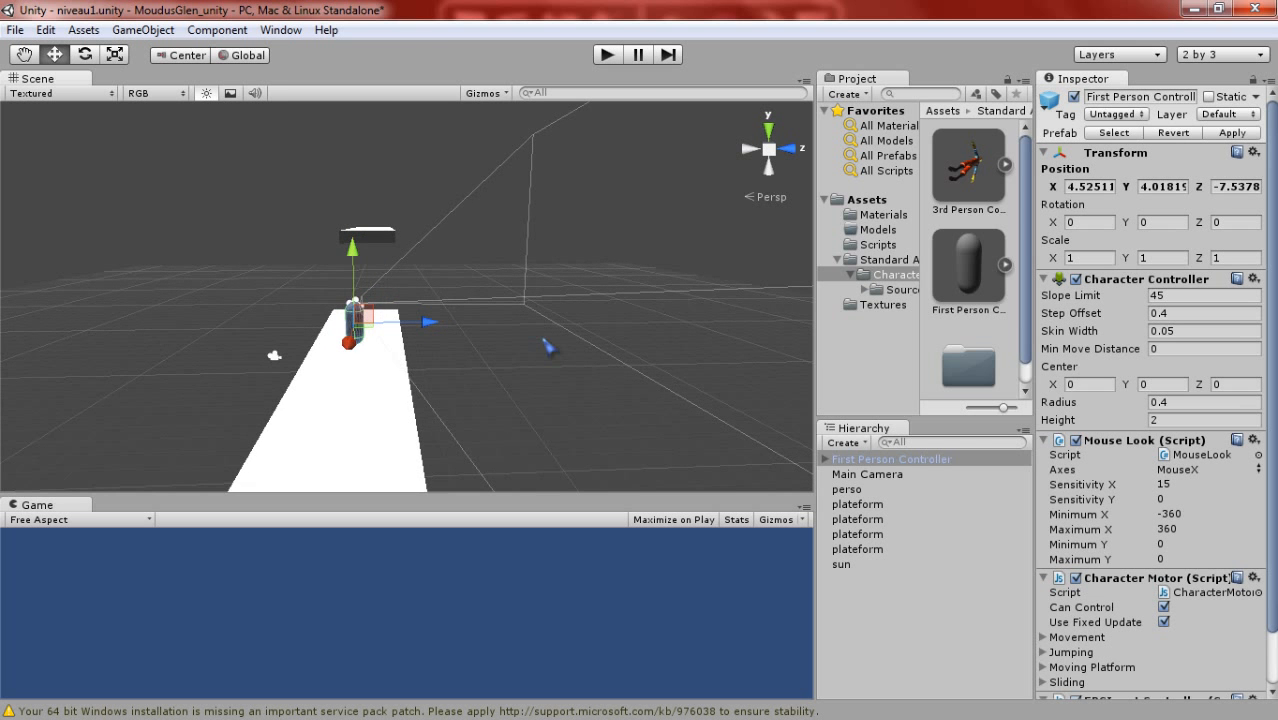
# - Compare the components of the perso cube and the First Person Controller, and frame the controller in the scene
pyautogui.moveTo(437, 421); pyautogui.dragTo(620, 279, button='middle')
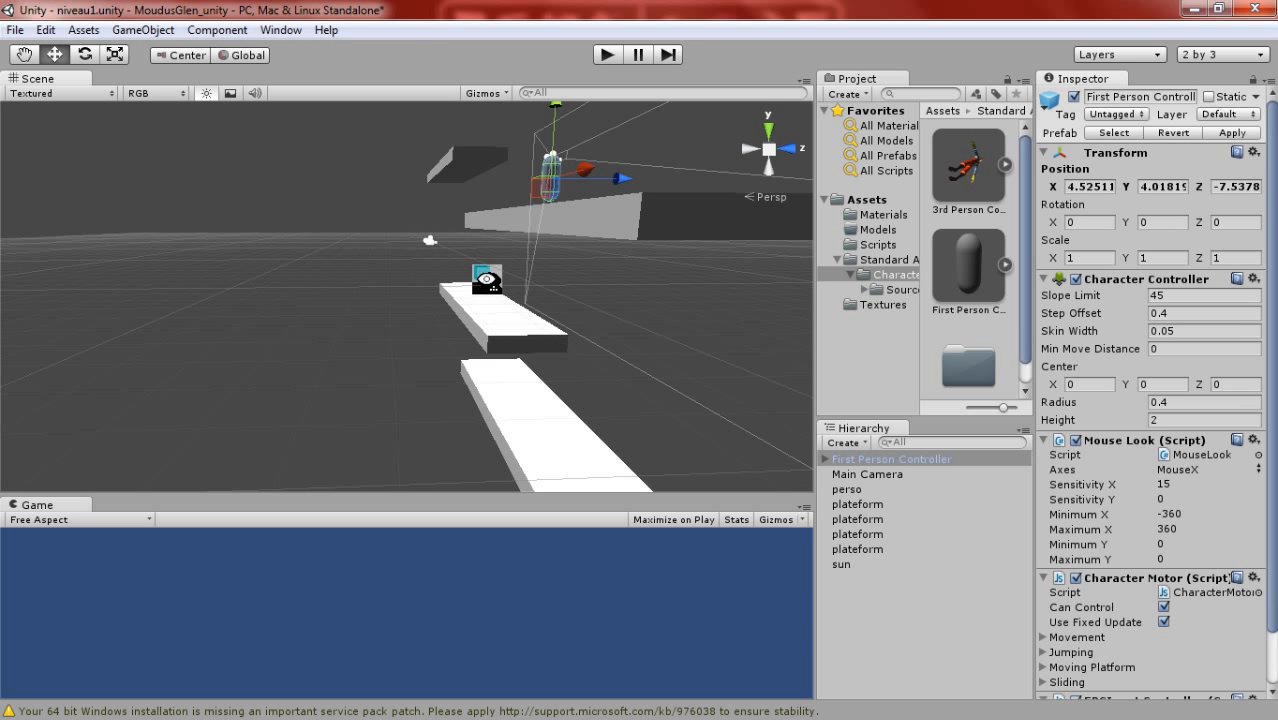
pyautogui.click(485, 277)
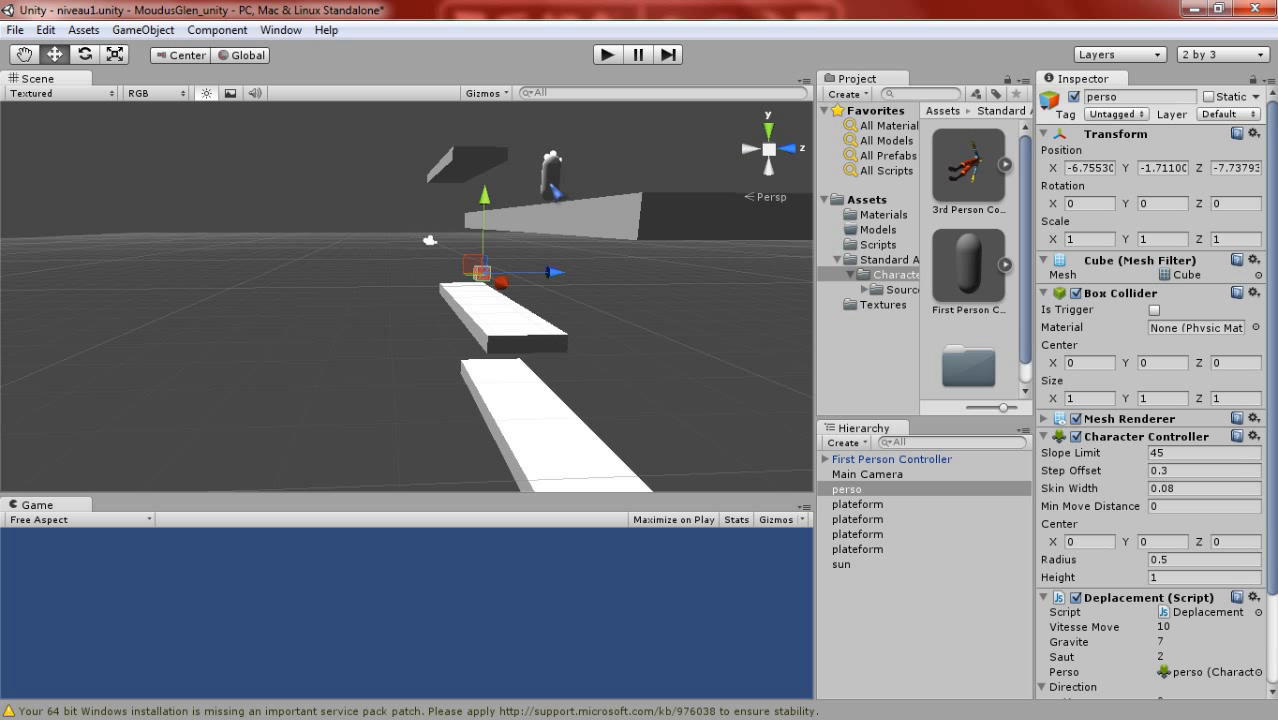
pyautogui.click(551, 175)
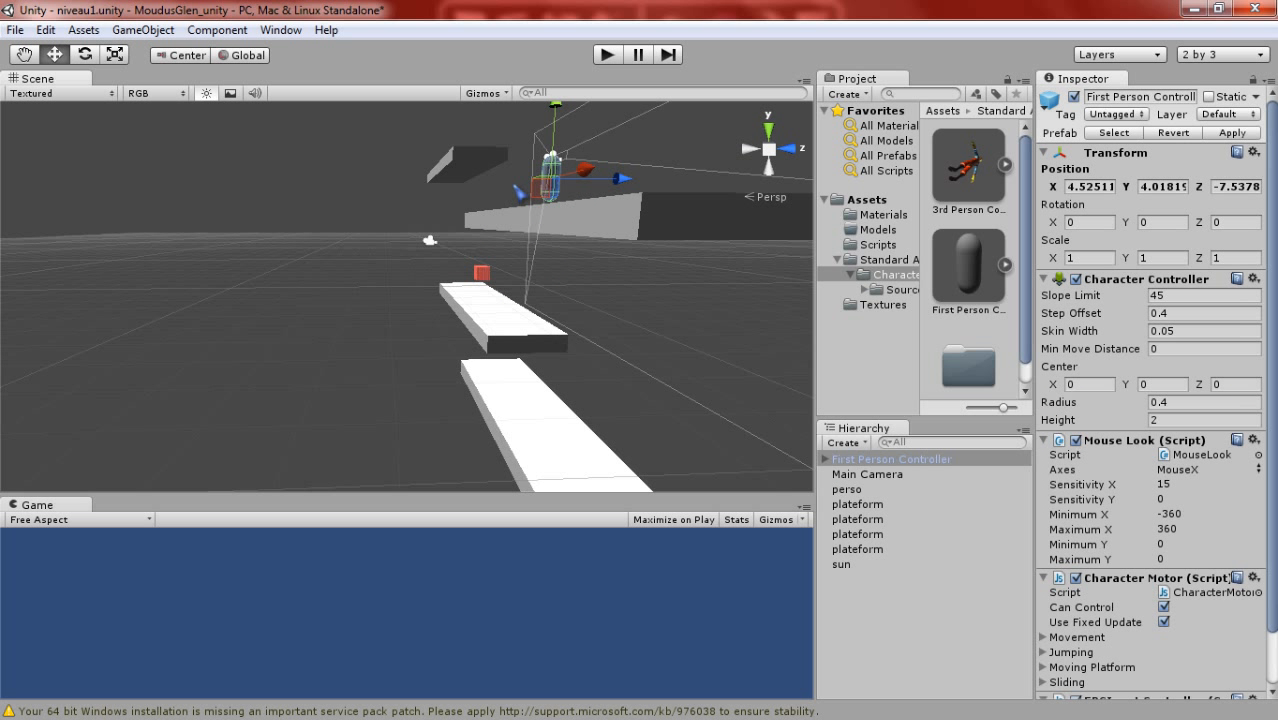
pyautogui.press('f')
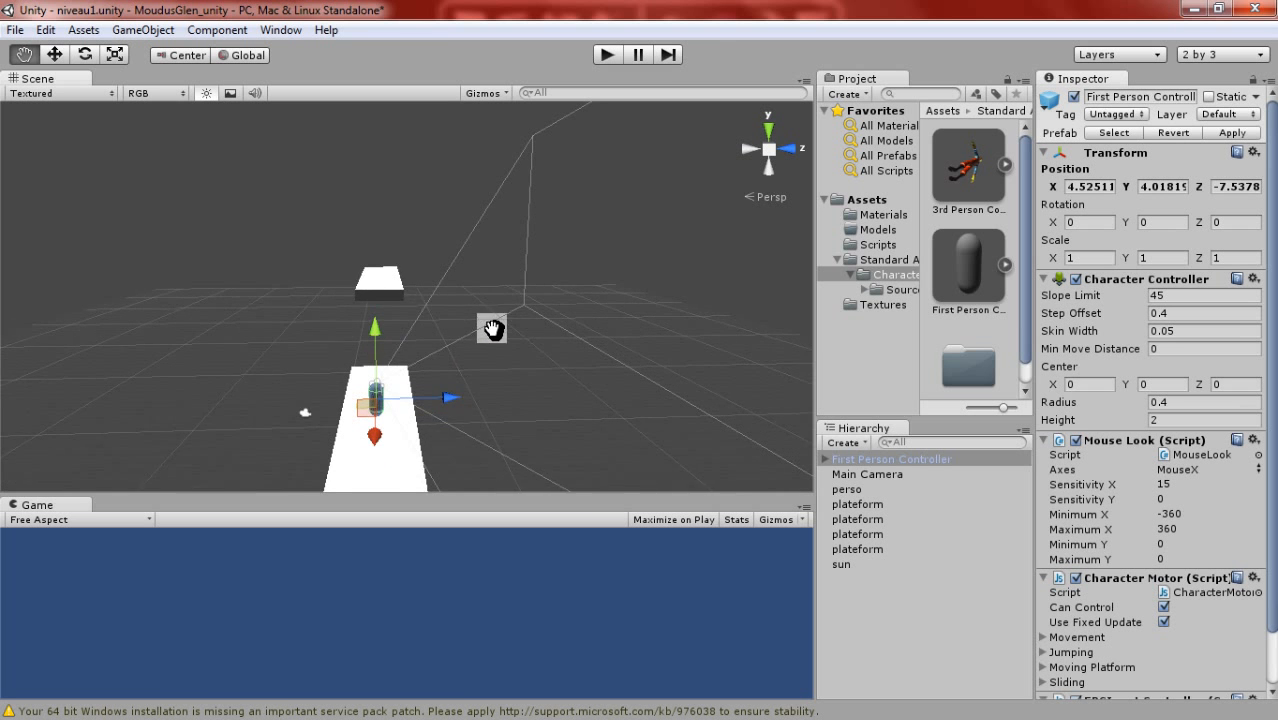
pyautogui.scroll(3, 520, 271)
pyautogui.moveTo(520, 272); pyautogui.dragTo(552, 189, button='middle')
pyautogui.scroll(3, 552, 189)
# - Browse the project's Textures, Materials and Models folders and check the options available for the Assets folder
pyautogui.click(880, 304)
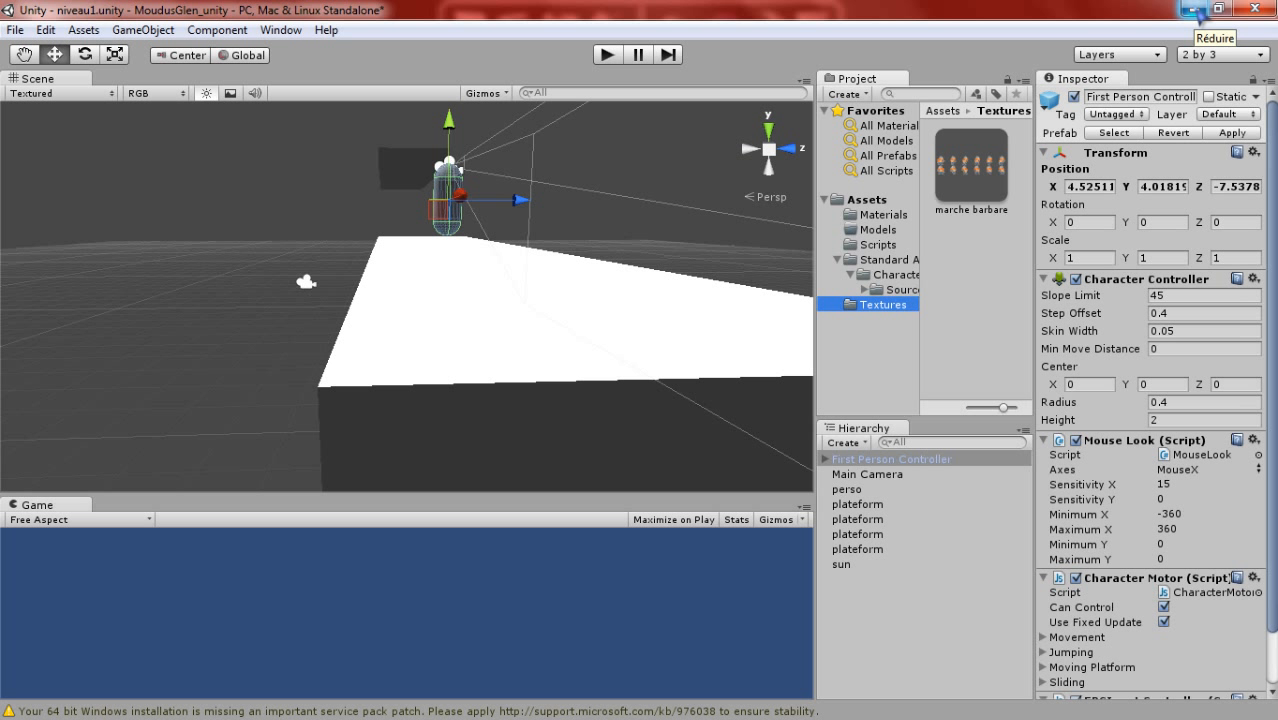
pyautogui.click(884, 216)
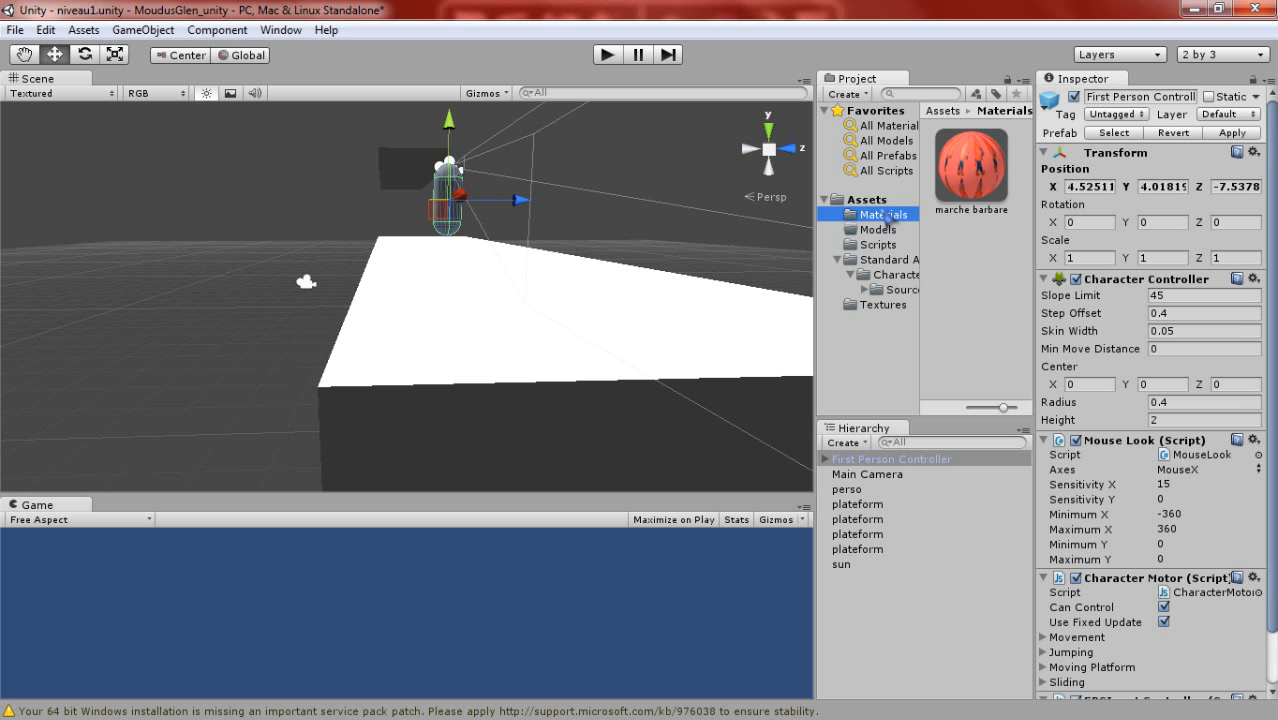
pyautogui.rightClick(875, 200)
pyautogui.moveTo(925, 207)
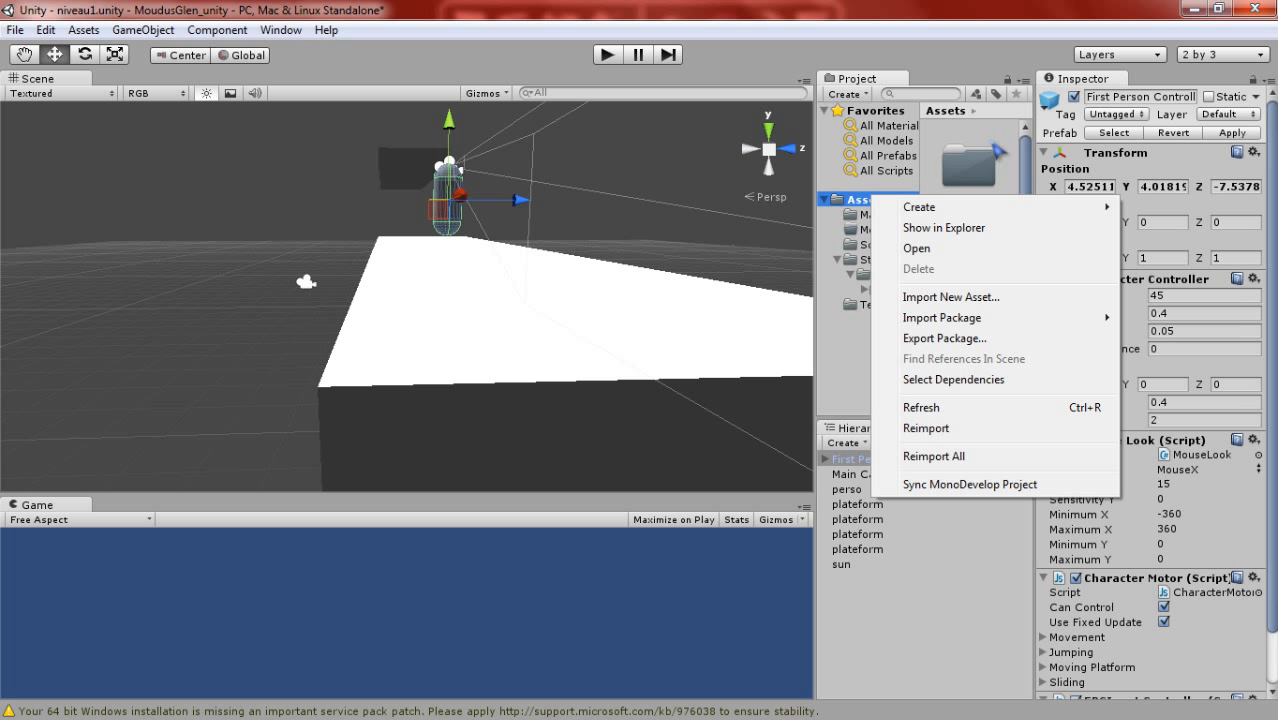
pyautogui.click(993, 144)
pyautogui.click(891, 216)
pyautogui.click(889, 231)
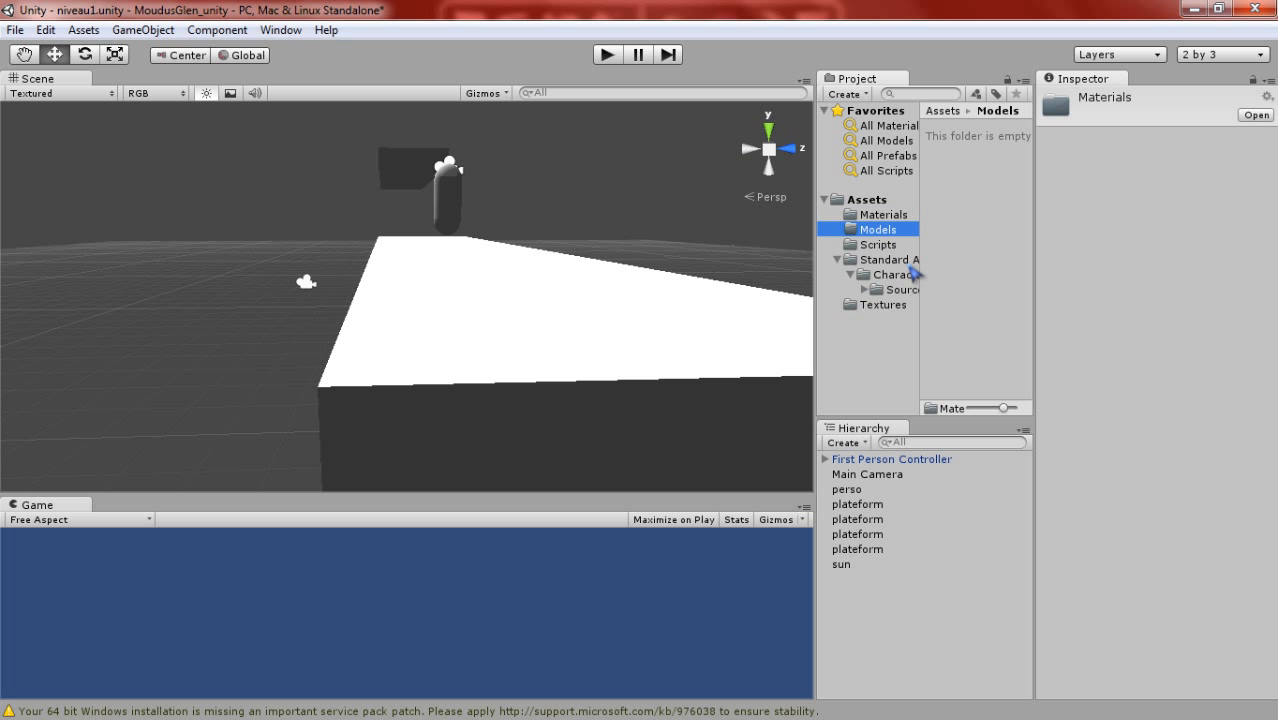
pyautogui.click(890, 310)
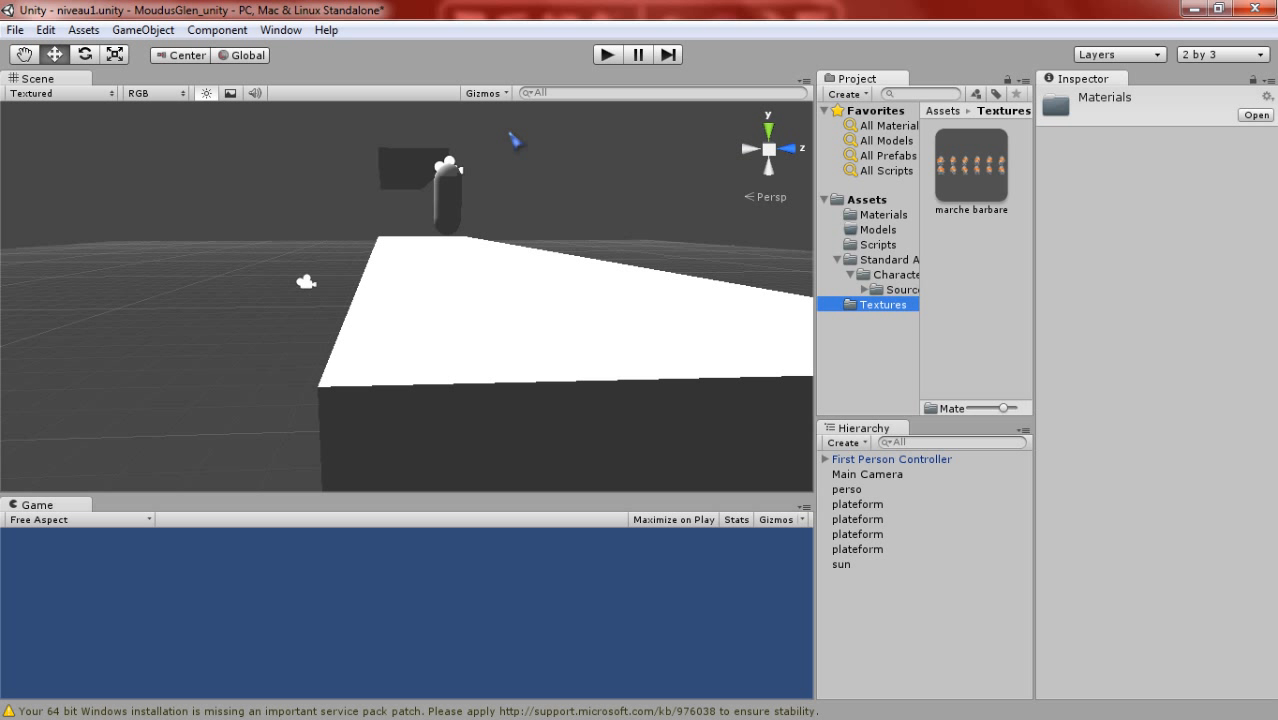
# - Examine the First Person Controller up close and the platforms around it from different angles
pyautogui.moveTo(399, 211); pyautogui.dragTo(465, 256, button='middle')
pyautogui.scroll(3, 408, 233)
pyautogui.scroll(3, 361, 239)
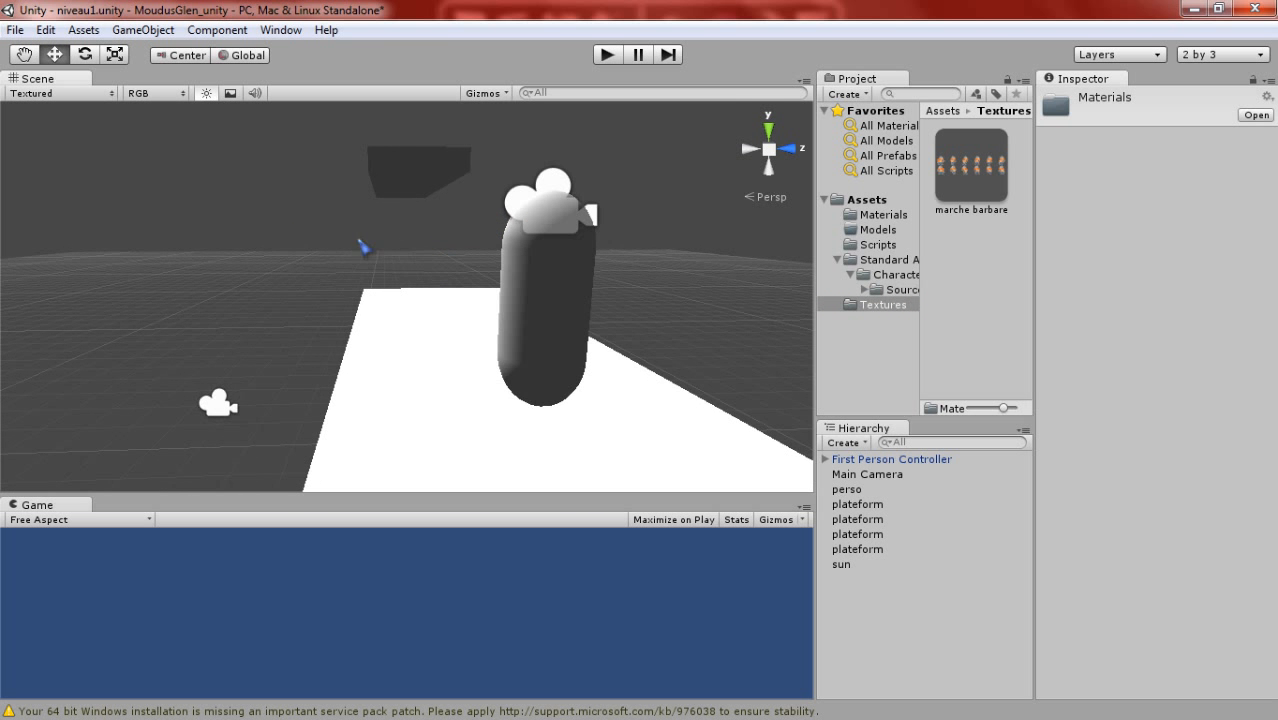
pyautogui.moveTo(361, 239); pyautogui.dragTo(677, 277, button='right')
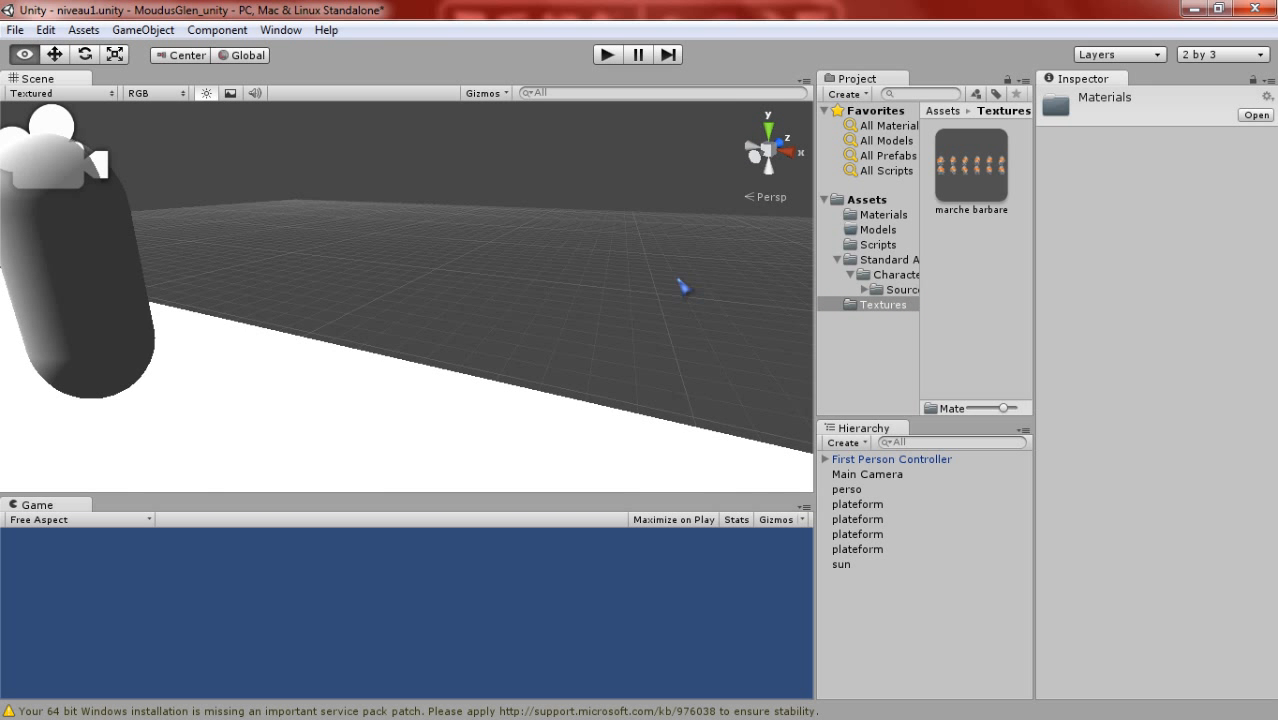
pyautogui.click(893, 230)
pyautogui.scroll(-3, 353, 185)
pyautogui.moveTo(420, 173); pyautogui.dragTo(456, 187, button='middle')
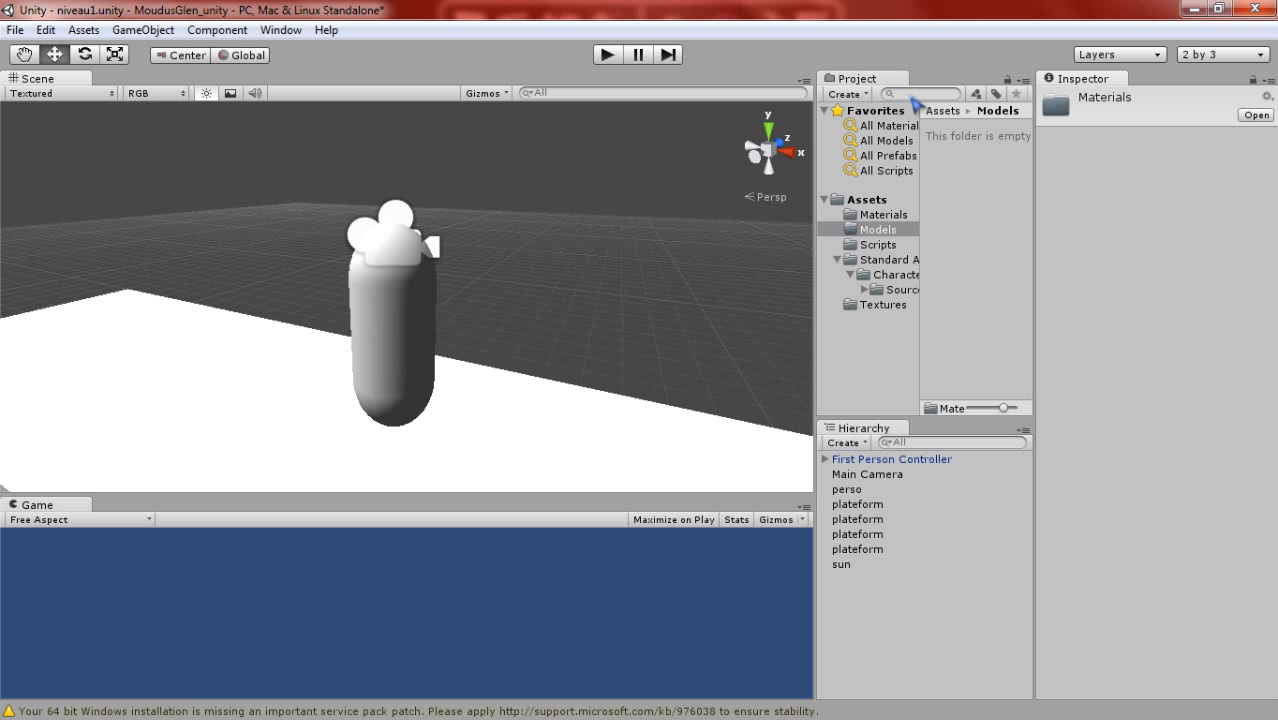
pyautogui.scroll(-3, 416, 342)
pyautogui.moveTo(437, 308); pyautogui.dragTo(449, 227, button='middle')
pyautogui.scroll(-3, 447, 234)
# - Frame the Main Camera in the scene and examine its preview and component settings
pyautogui.click(885, 479)
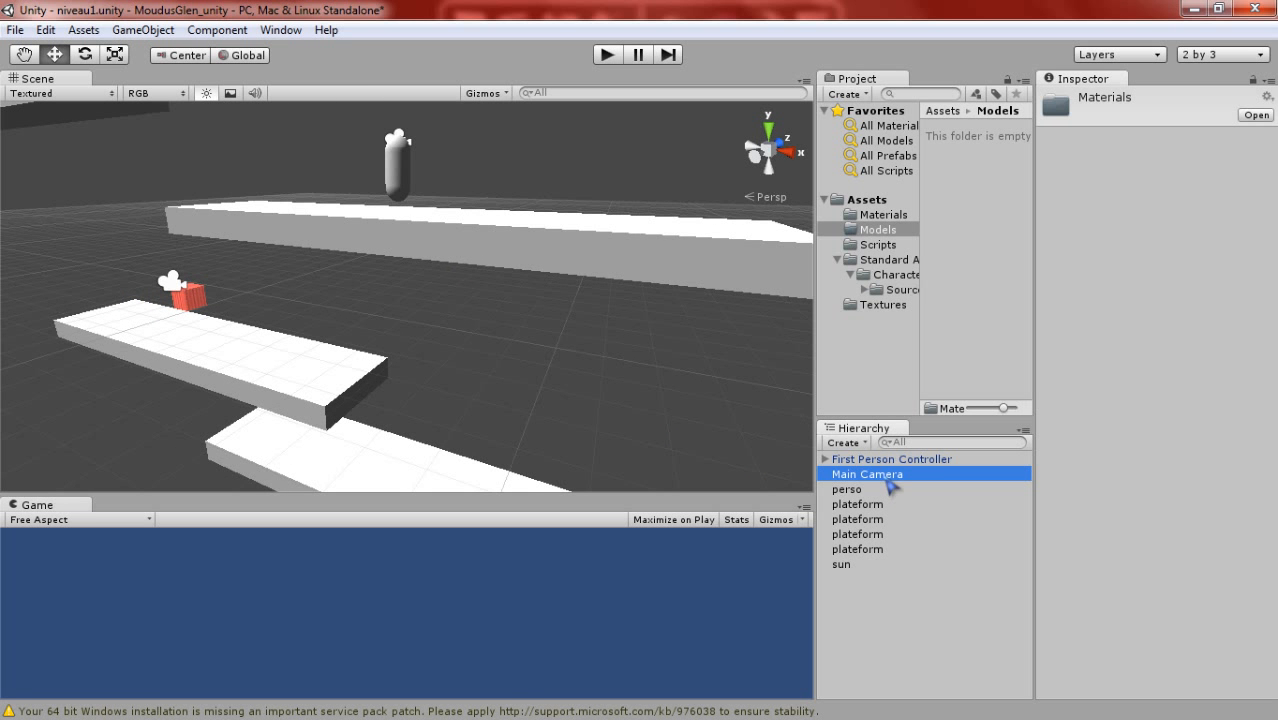
pyautogui.doubleClick(887, 477)
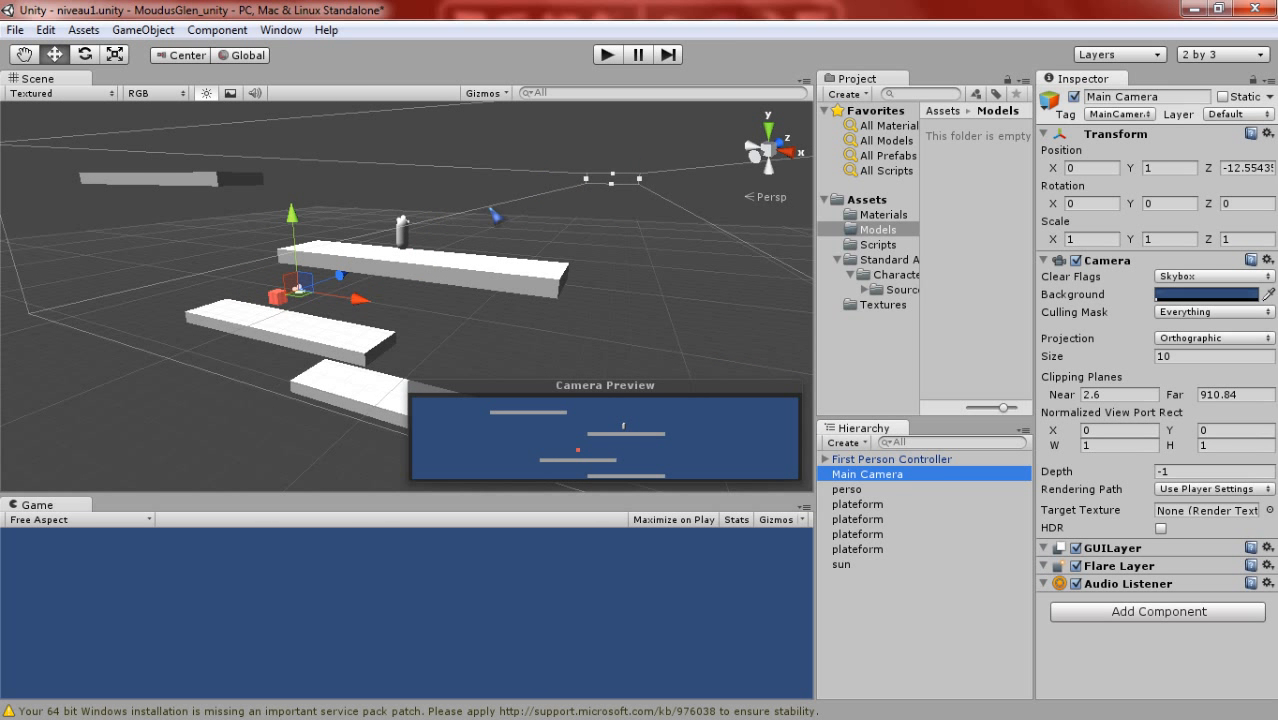
pyautogui.scroll(3, 528, 274)
# - Select the platform beneath the red perso cube and examine it from several sides
pyautogui.click(865, 521)
pyautogui.click(460, 255)
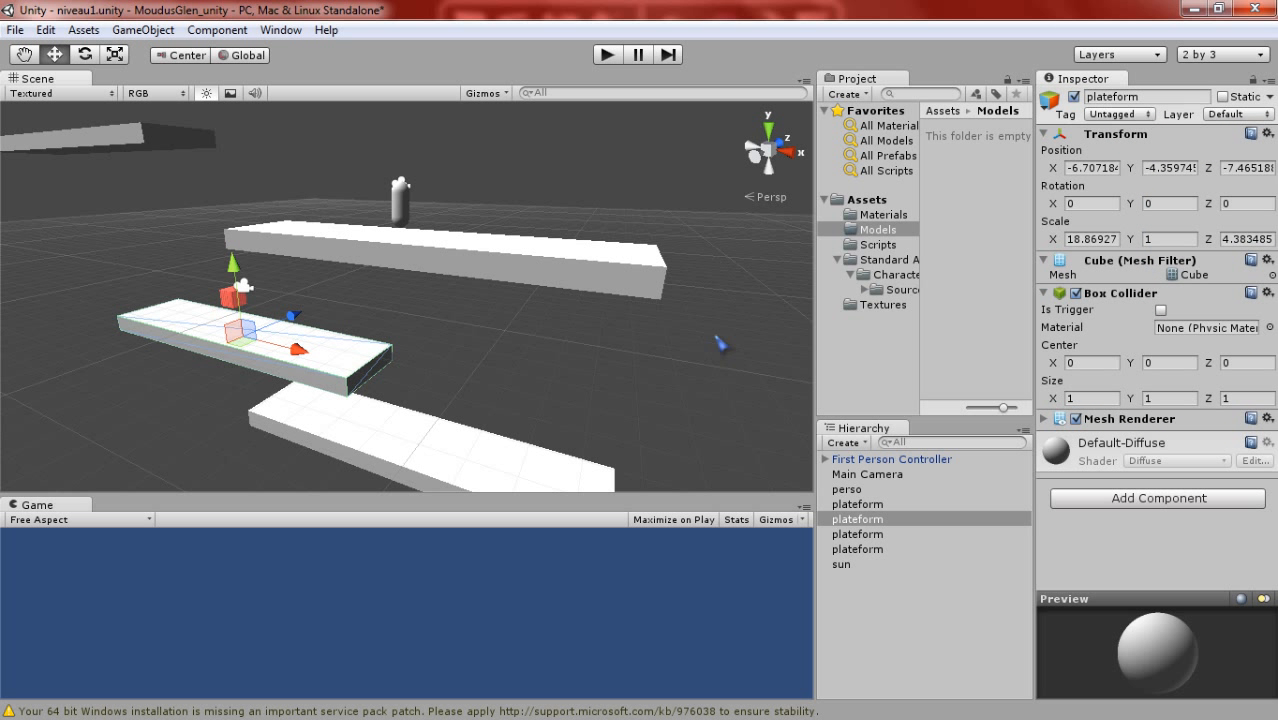
pyautogui.moveTo(606, 305); pyautogui.dragTo(553, 274, button='middle')
pyautogui.scroll(4, 583, 267)
pyautogui.moveTo(553, 274); pyautogui.dragTo(292, 358, button='right')
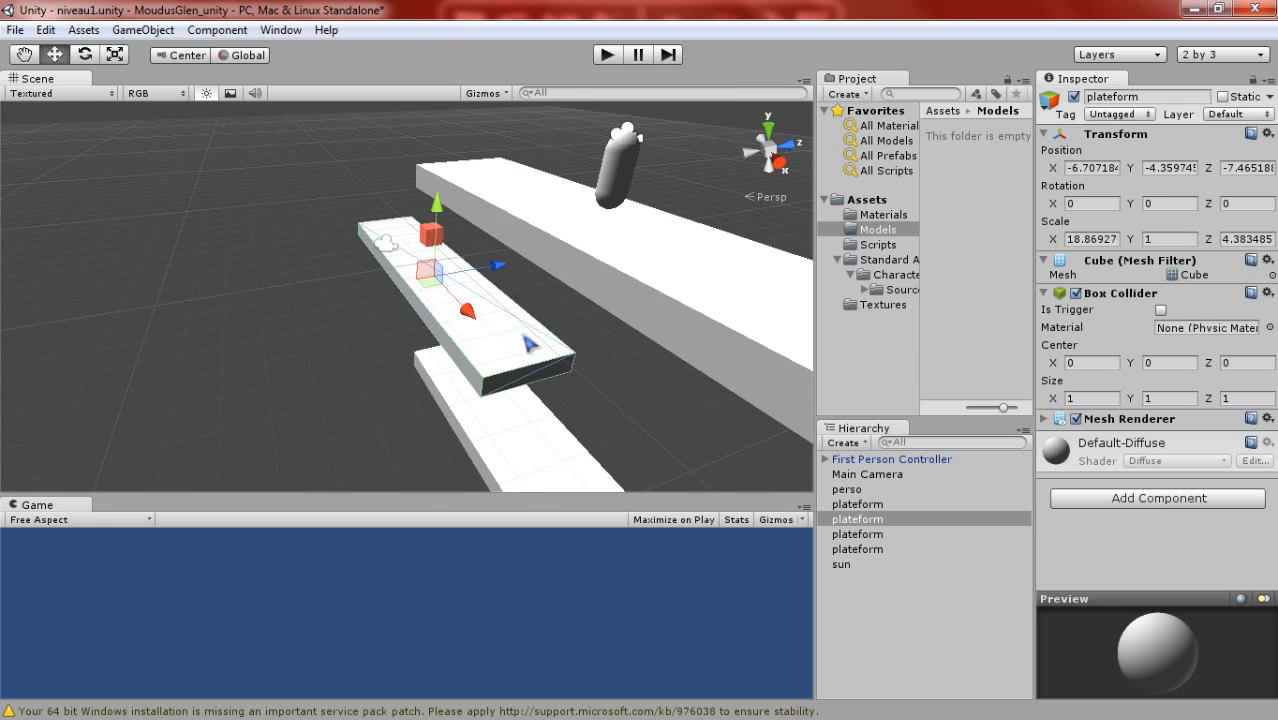
pyautogui.moveTo(528, 343); pyautogui.dragTo(503, 390, button='middle')
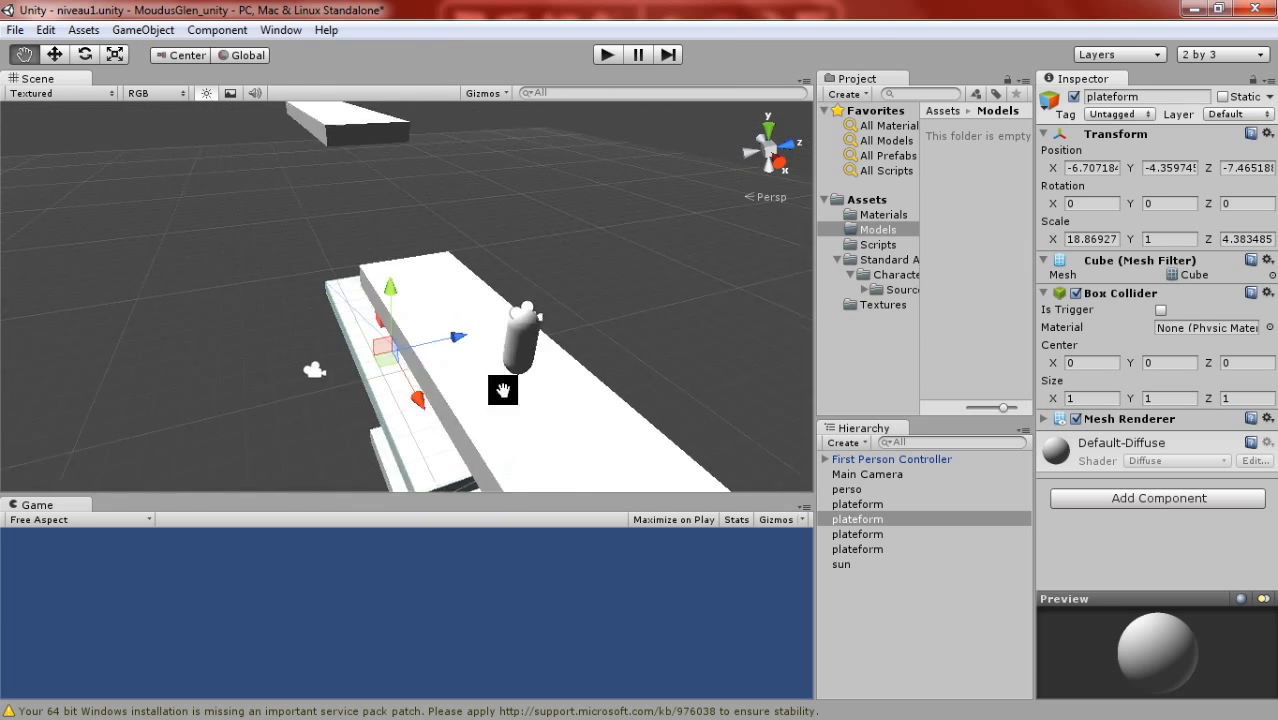
pyautogui.moveTo(503, 390); pyautogui.dragTo(600, 250, button='right')
pyautogui.scroll(-2, 385, 291)
# - Select the highest platform, review its components and frame it in the scene
pyautogui.click(272, 229)
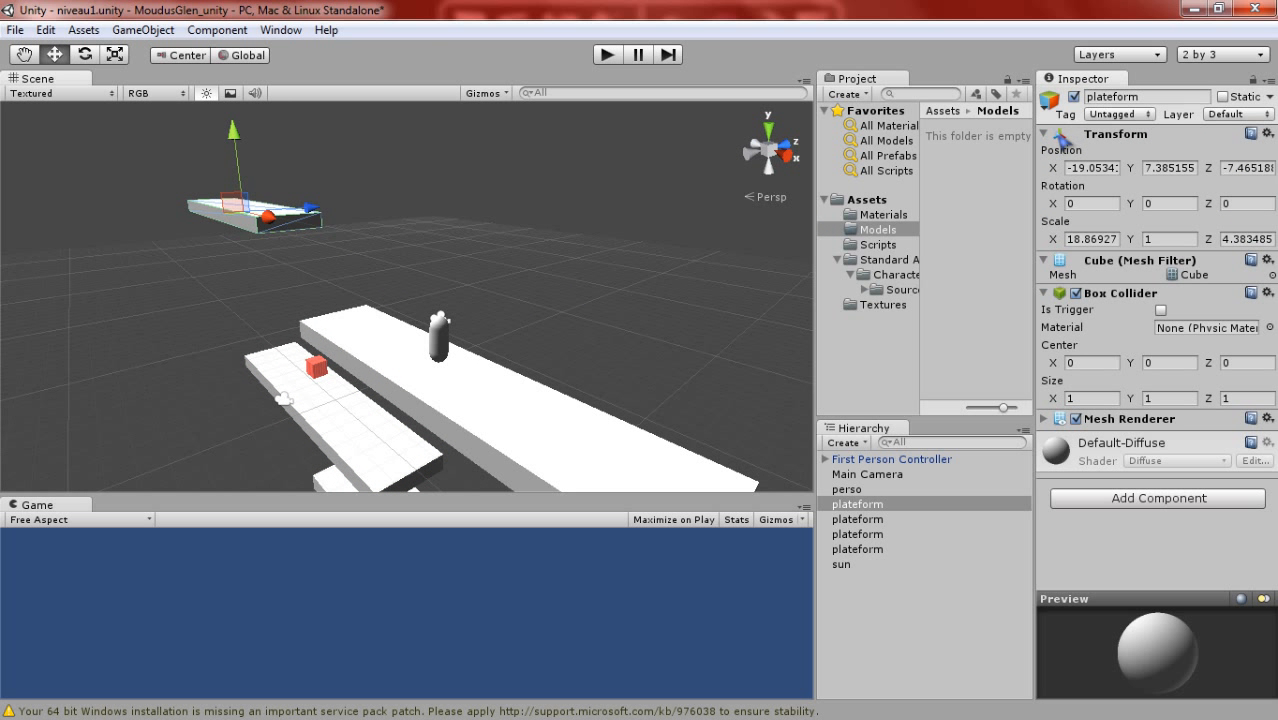
pyautogui.click(1047, 135)
pyautogui.click(1047, 135)
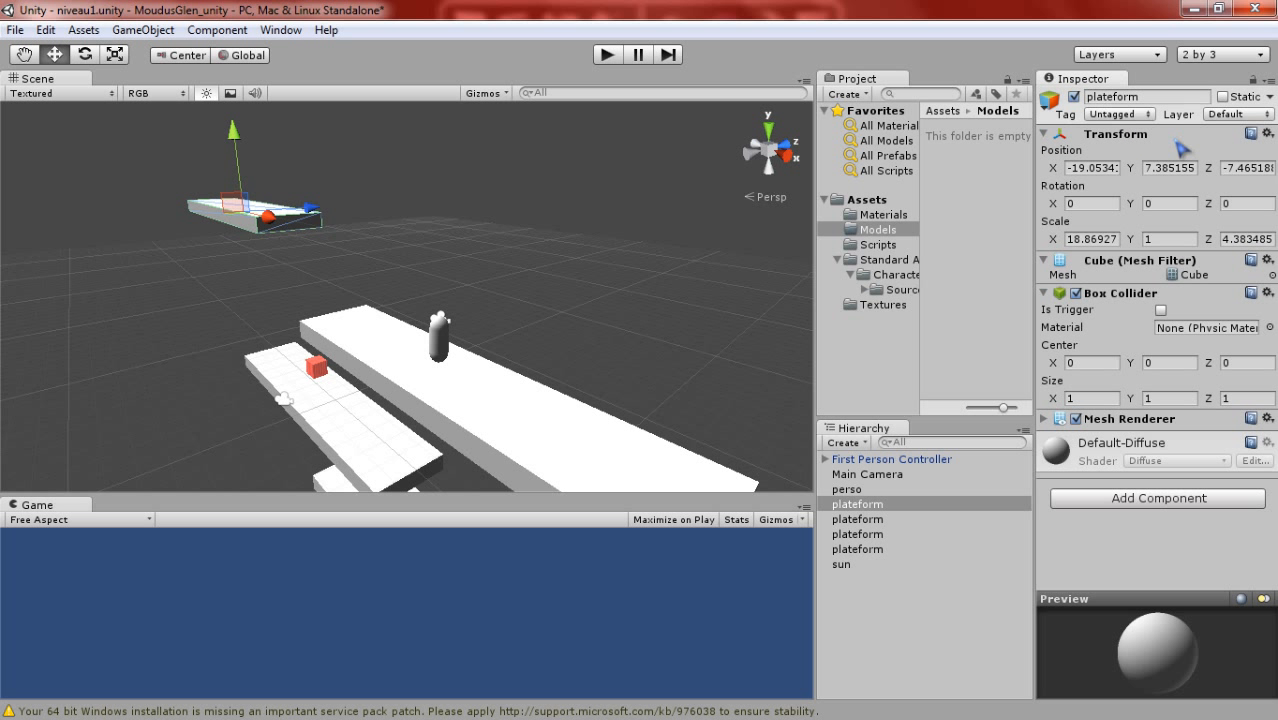
pyautogui.click(201, 28)
pyautogui.click(203, 29)
pyautogui.moveTo(679, 285); pyautogui.dragTo(715, 156, button='middle')
pyautogui.press('f')
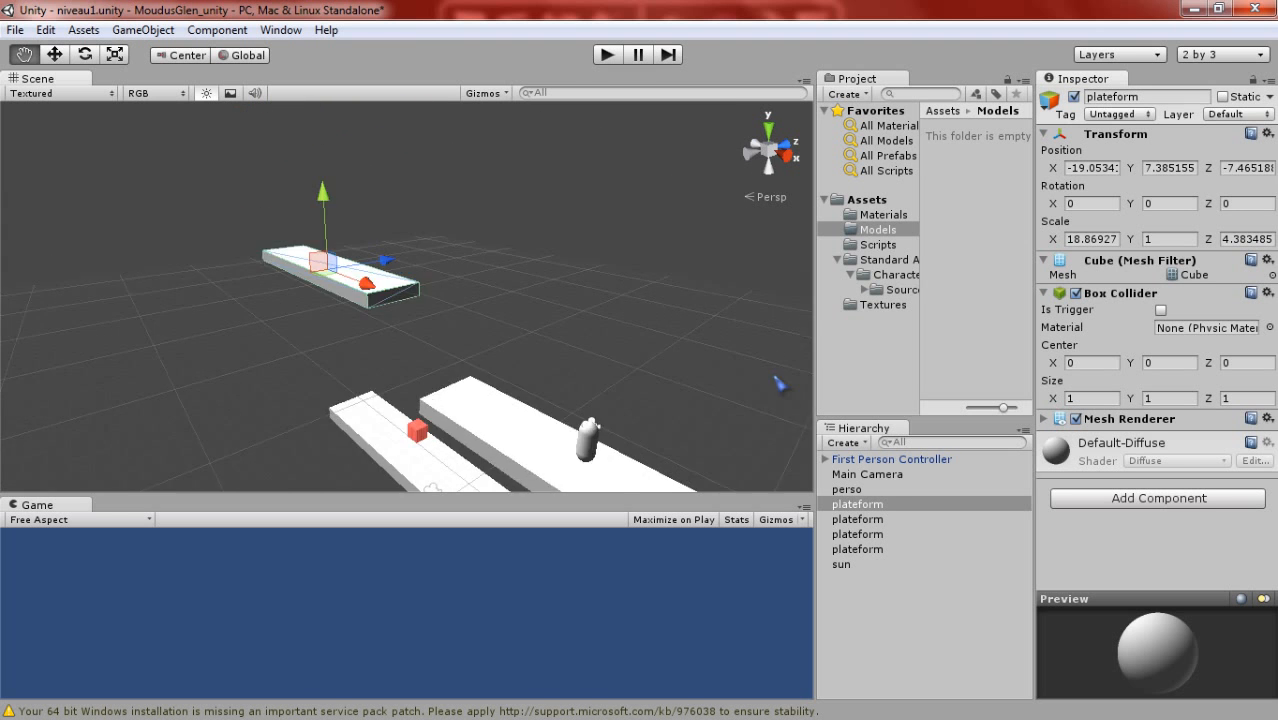
pyautogui.press('w')
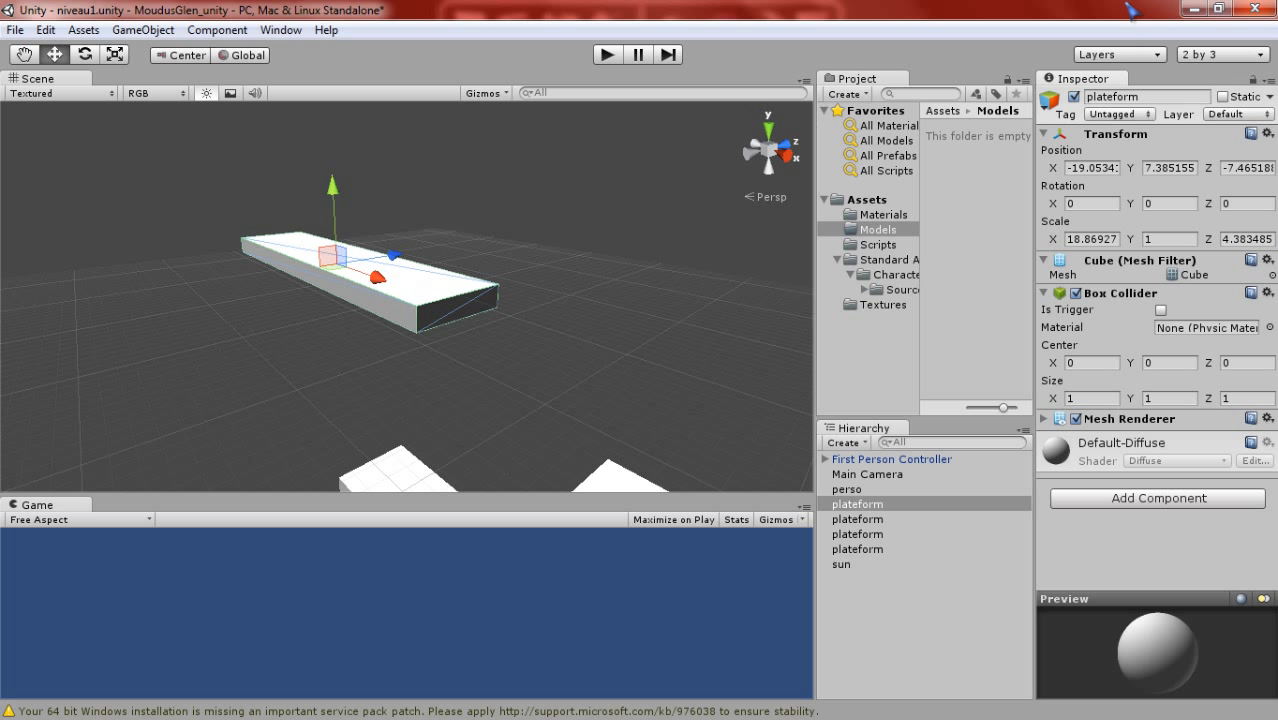
# - Check the name and available tags of the highest platform, keeping it Untagged, and examine its surroundings
pyautogui.click(1141, 97)
pyautogui.click(1152, 115)
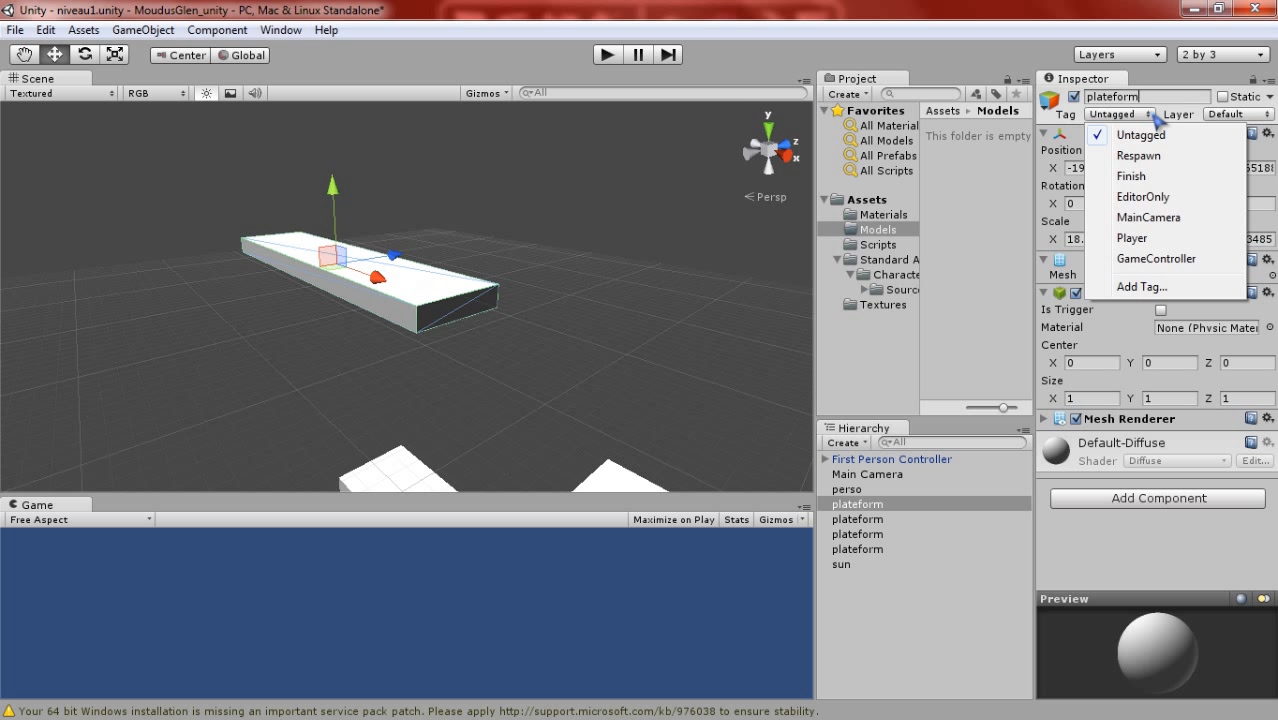
pyautogui.click(1196, 115)
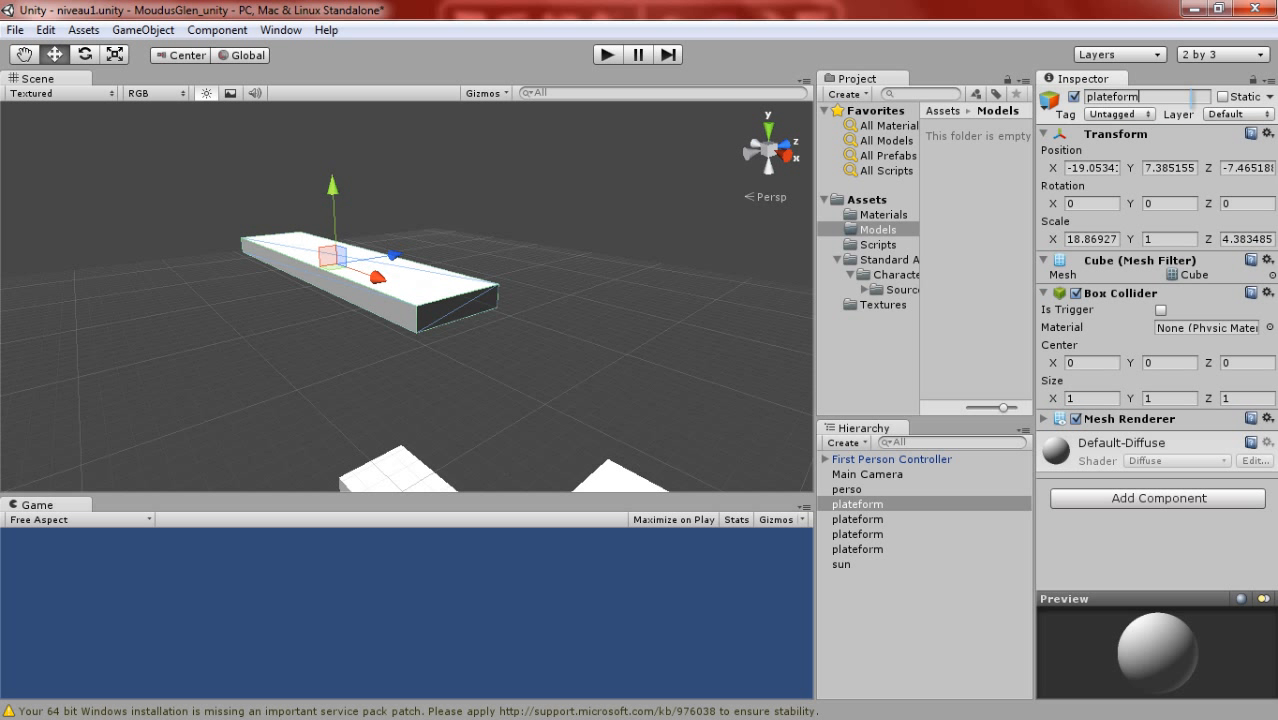
pyautogui.scroll(-4, 545, 277)
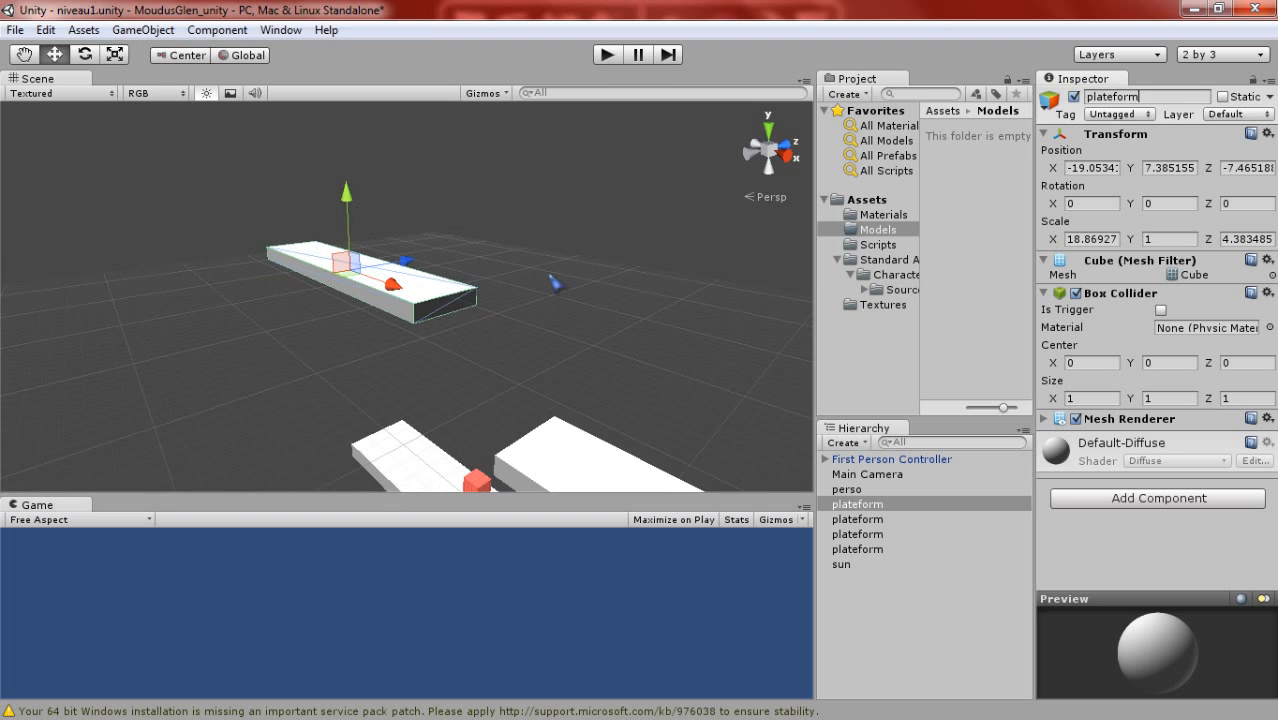
pyautogui.moveTo(553, 276); pyautogui.dragTo(680, 302, button='middle')
pyautogui.scroll(3, 542, 257)
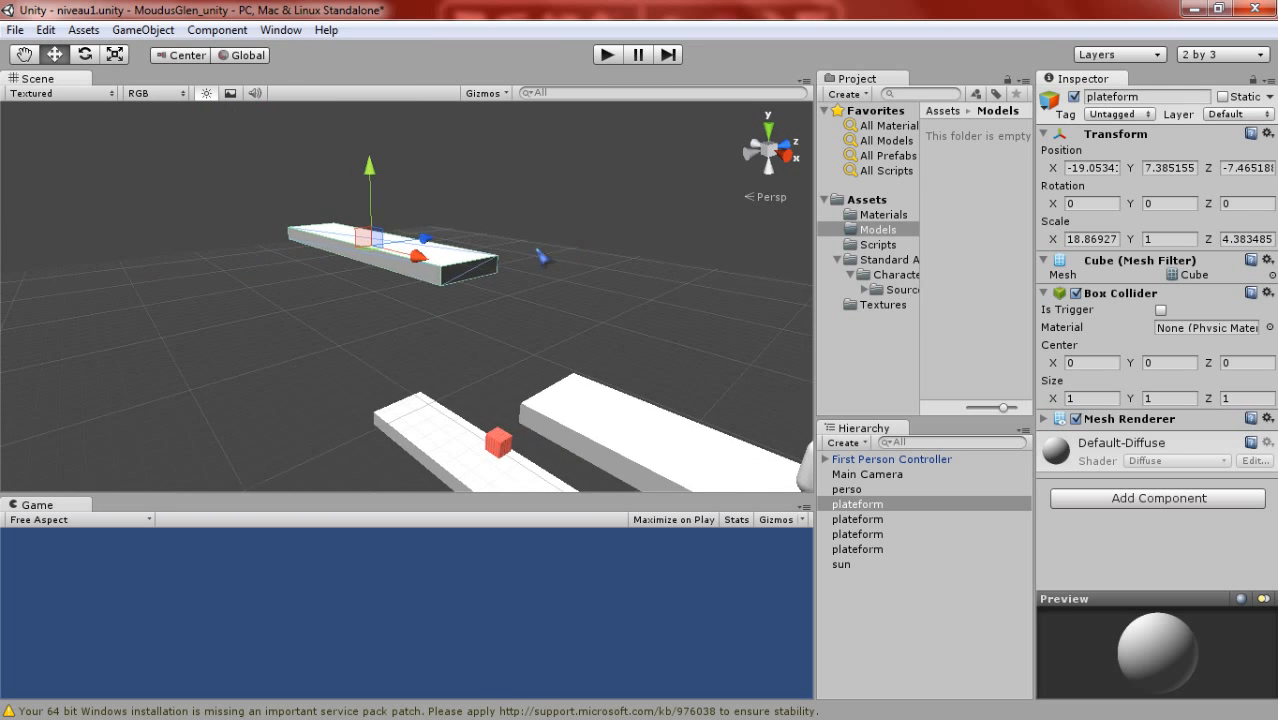
pyautogui.scroll(2, 438, 258)
pyautogui.moveTo(438, 258); pyautogui.dragTo(414, 274, button='right')
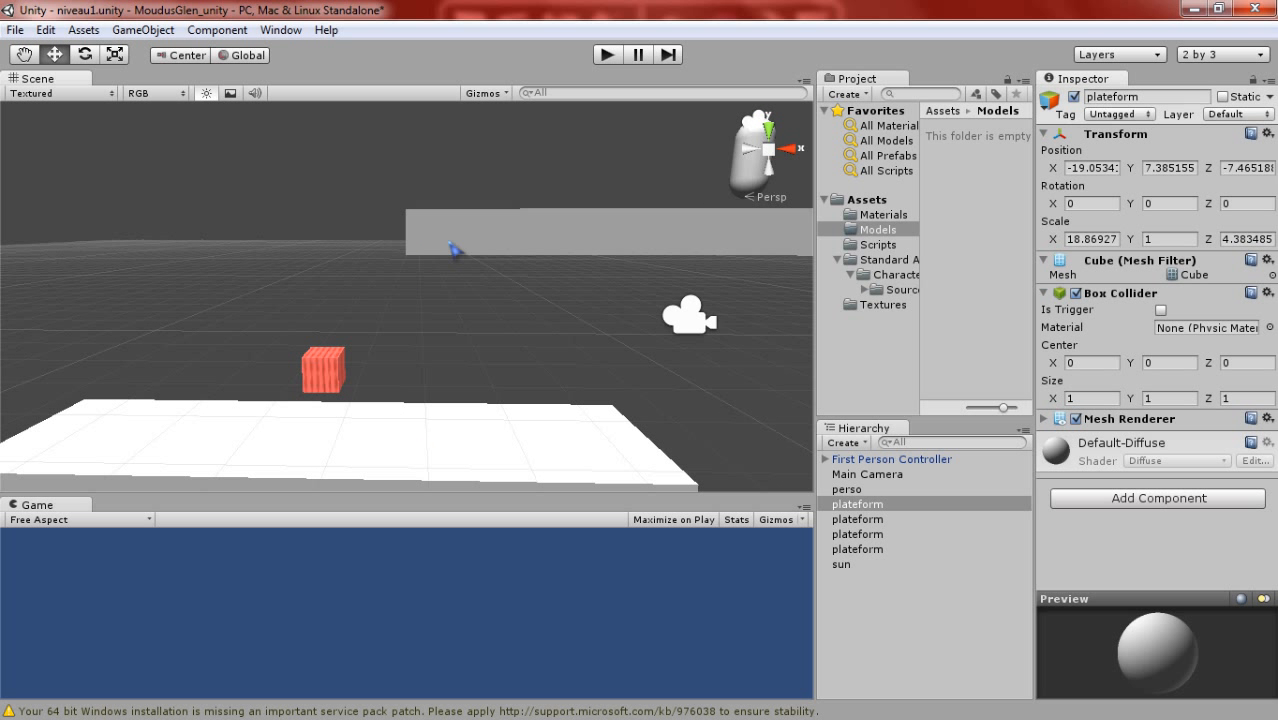
# - Frame the platform beneath the red cube and compare its properties with the platform under the First Person Controller
pyautogui.click(417, 476)
pyautogui.press('f')
pyautogui.moveTo(428, 442); pyautogui.dragTo(441, 352, button='middle')
pyautogui.scroll(4, 448, 358)
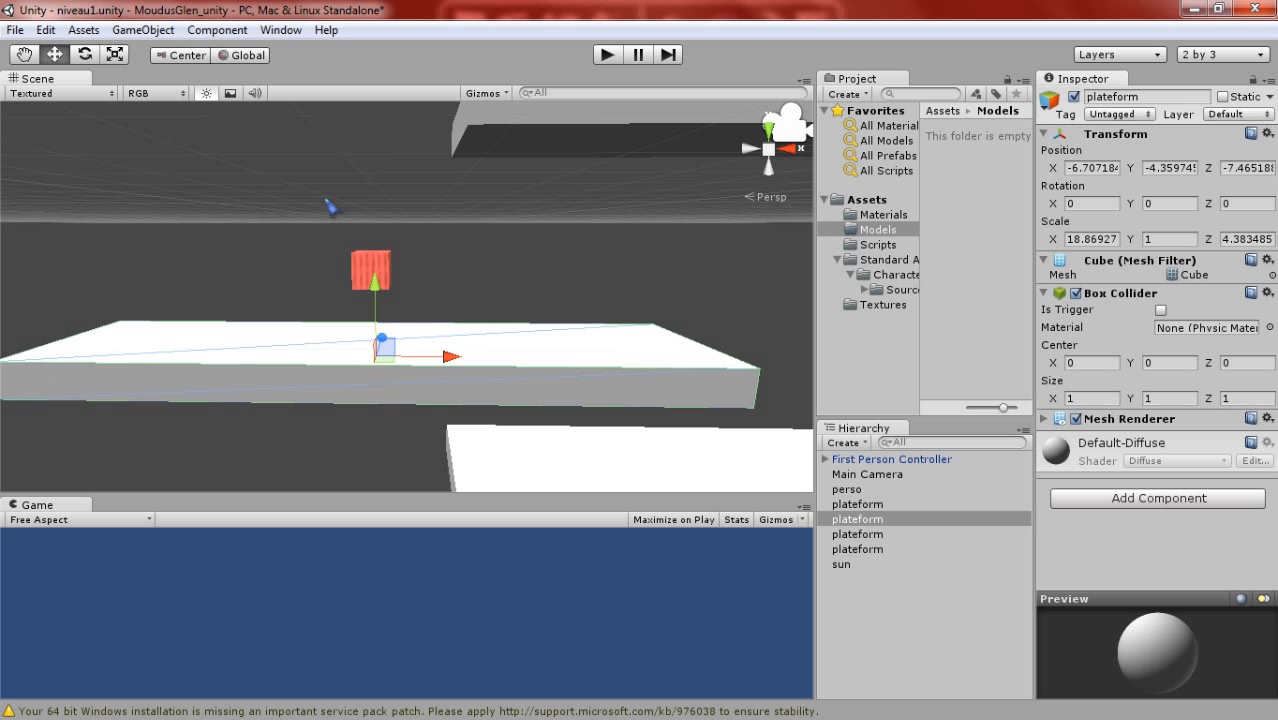
pyautogui.scroll(-3, 495, 235)
pyautogui.moveTo(495, 235); pyautogui.dragTo(478, 261, button='middle')
pyautogui.click(479, 163)
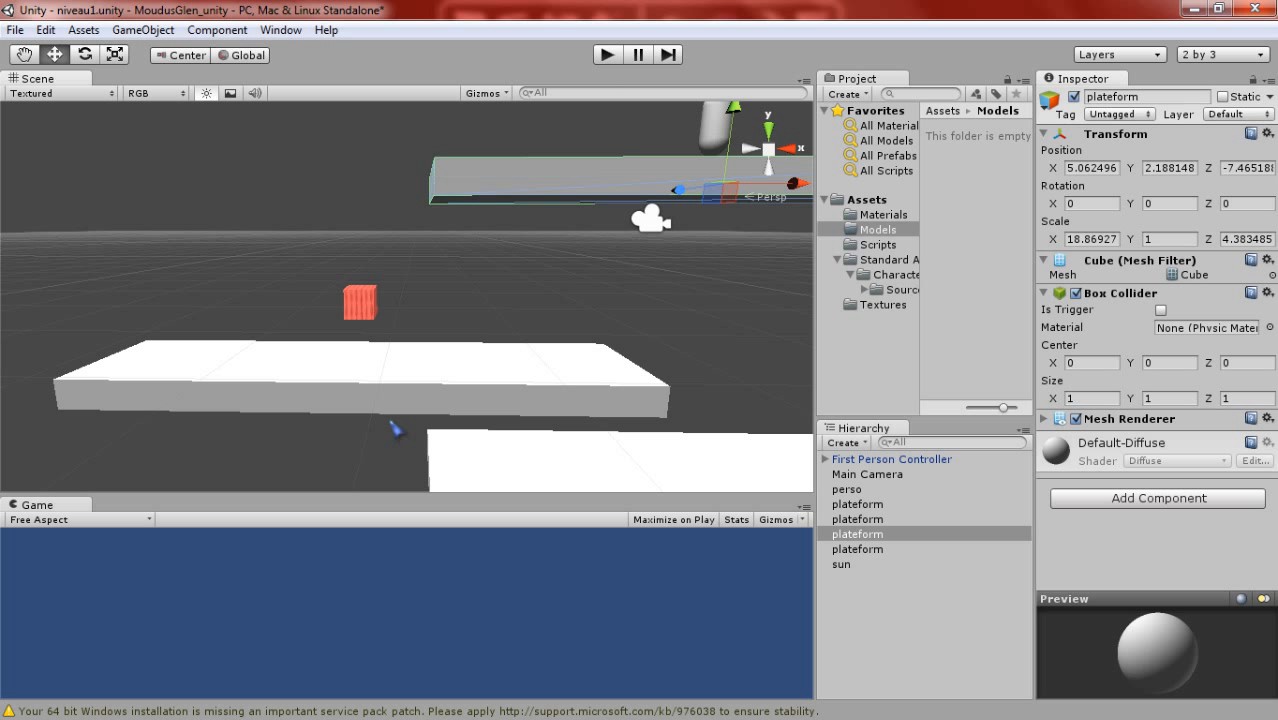
# - Examine how the platforms and the red cube are arranged by viewing the whole level from all around
pyautogui.scroll(-3, 470, 246)
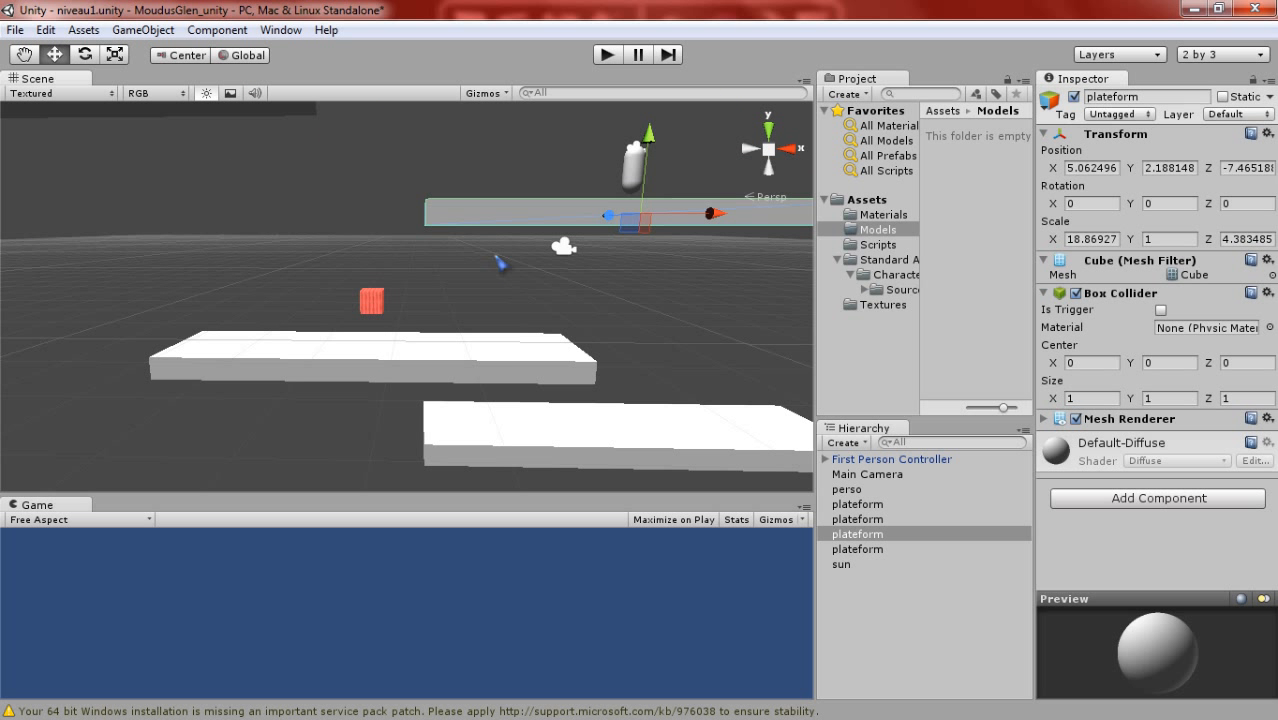
pyautogui.moveTo(466, 271); pyautogui.dragTo(230, 328, button='middle')
pyautogui.keyDown('alt'); pyautogui.moveTo(200, 310); pyautogui.dragTo(406, 310); pyautogui.keyUp('alt')
pyautogui.moveTo(406, 310); pyautogui.dragTo(610, 470, button='middle')
pyautogui.keyDown('alt'); pyautogui.moveTo(280, 238); pyautogui.dragTo(426, 243); pyautogui.keyUp('alt')
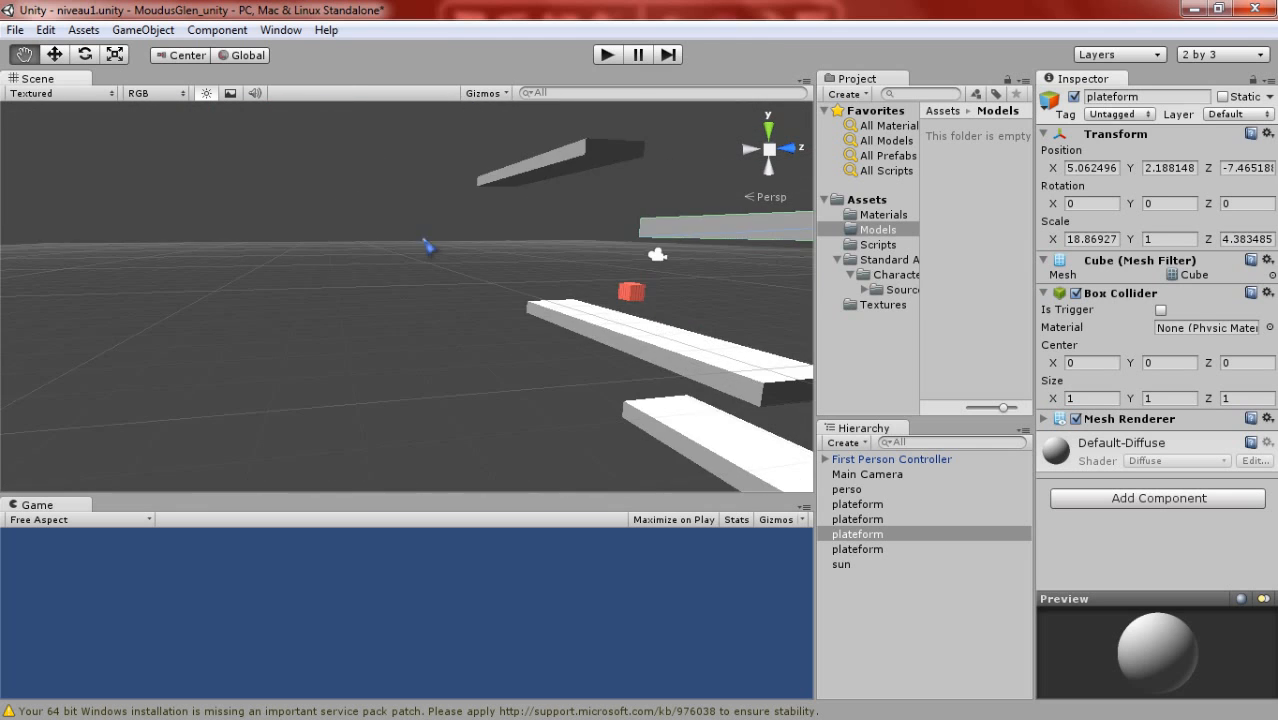
pyautogui.keyDown('alt'); pyautogui.moveTo(315, 264); pyautogui.dragTo(652, 302); pyautogui.keyUp('alt')
pyautogui.scroll(-3, 402, 332)
pyautogui.moveTo(402, 332); pyautogui.dragTo(656, 389, button='middle')
pyautogui.keyDown('alt'); pyautogui.moveTo(400, 218); pyautogui.dragTo(477, 296); pyautogui.keyUp('alt')
pyautogui.moveTo(477, 296); pyautogui.dragTo(448, 299, button='middle')
pyautogui.keyDown('alt'); pyautogui.moveTo(453, 305); pyautogui.dragTo(570, 216); pyautogui.keyUp('alt')
pyautogui.scroll(-4, 346, 334)
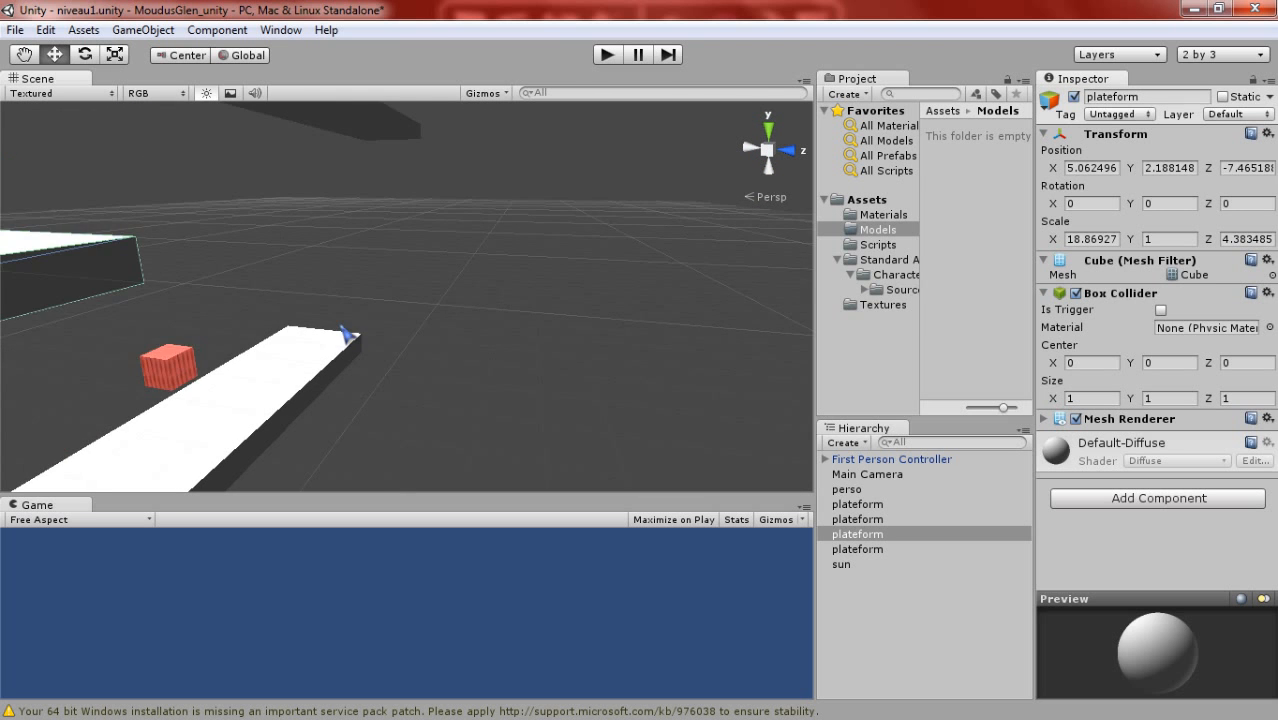
# - Move the platform beneath the red cube to about Y -4.58, Z -8.60
pyautogui.click(346, 335)
pyautogui.scroll(-4, 345, 335)
pyautogui.moveTo(343, 336); pyautogui.dragTo(450, 260, button='middle')
pyautogui.moveTo(540, 215); pyautogui.dragTo(386, 268, button='middle')
pyautogui.scroll(4, 407, 258)
pyautogui.moveTo(548, 334); pyautogui.dragTo(419, 343, button='right')
pyautogui.scroll(3, 430, 341)
pyautogui.moveTo(430, 341); pyautogui.dragTo(398, 384, button='middle')
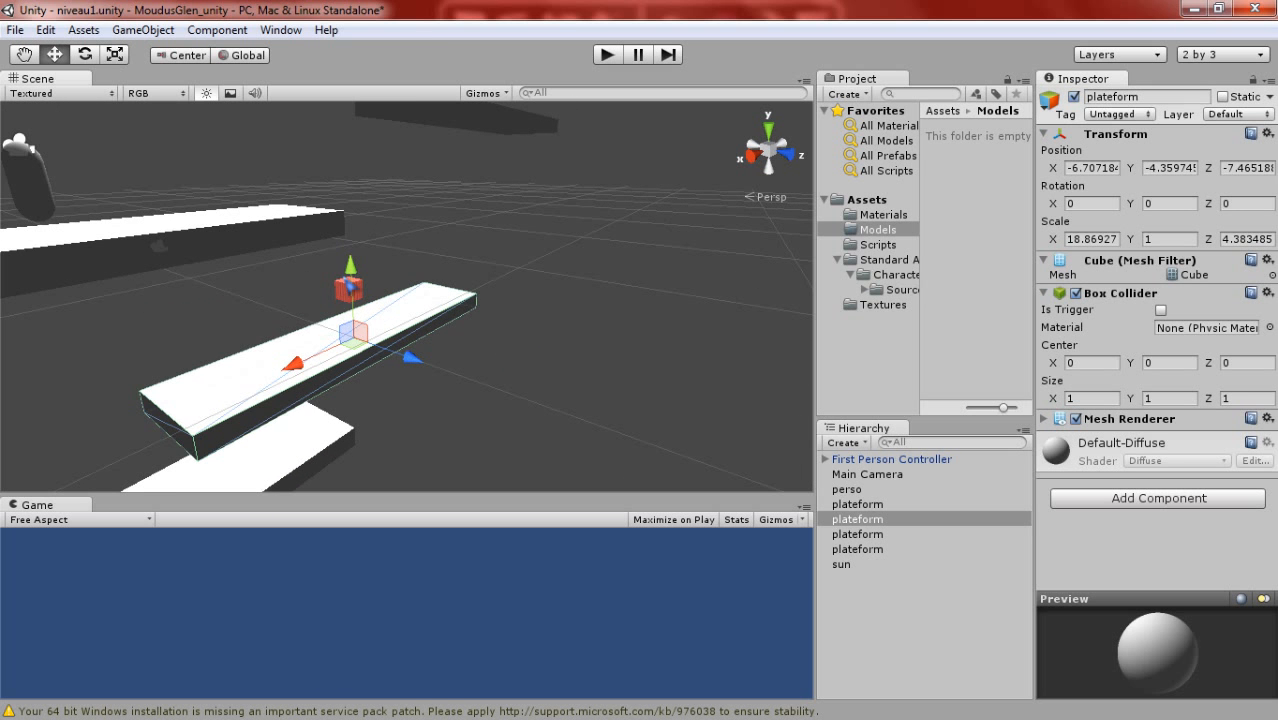
pyautogui.moveTo(351, 278)
pyautogui.mouseDown()
pyautogui.moveTo(350, 263)
pyautogui.moveTo(351, 286)
pyautogui.mouseUp()
pyautogui.moveTo(410, 367); pyautogui.dragTo(389, 368)
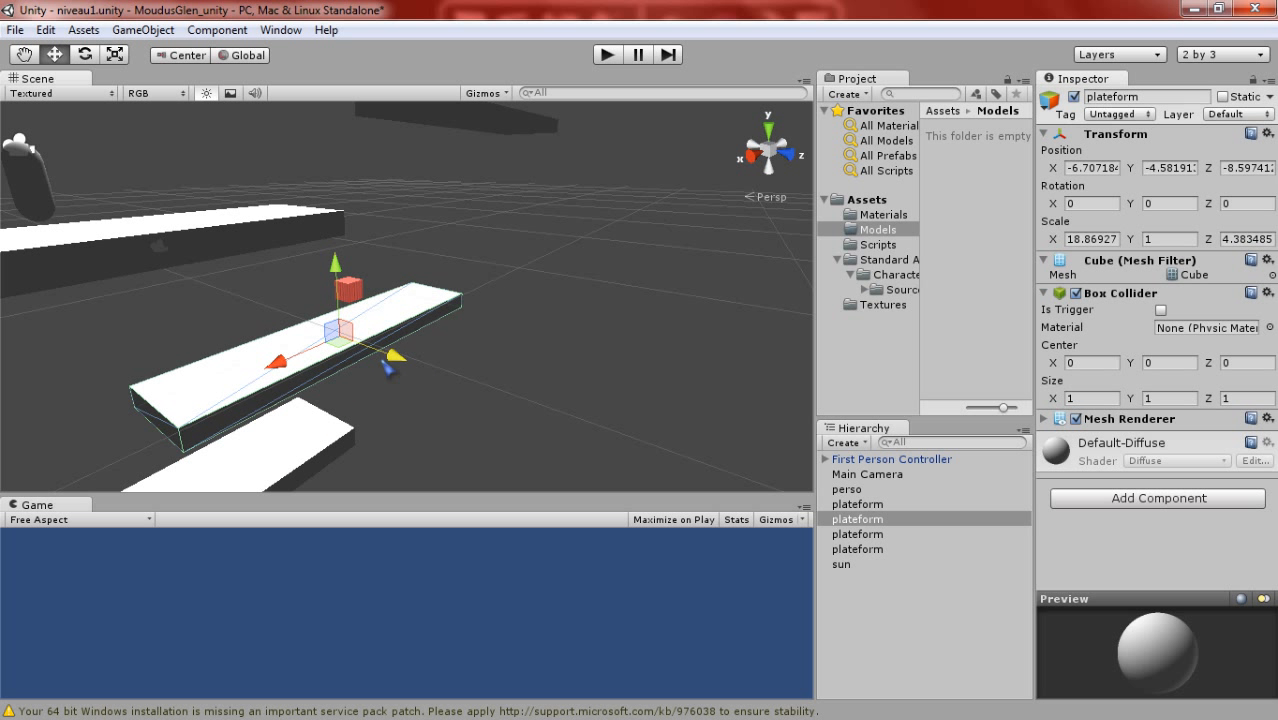
# - Scale the platform beneath the red cube uniformly to about 19.99 × 1.06 × 4.64
pyautogui.click(115, 54)
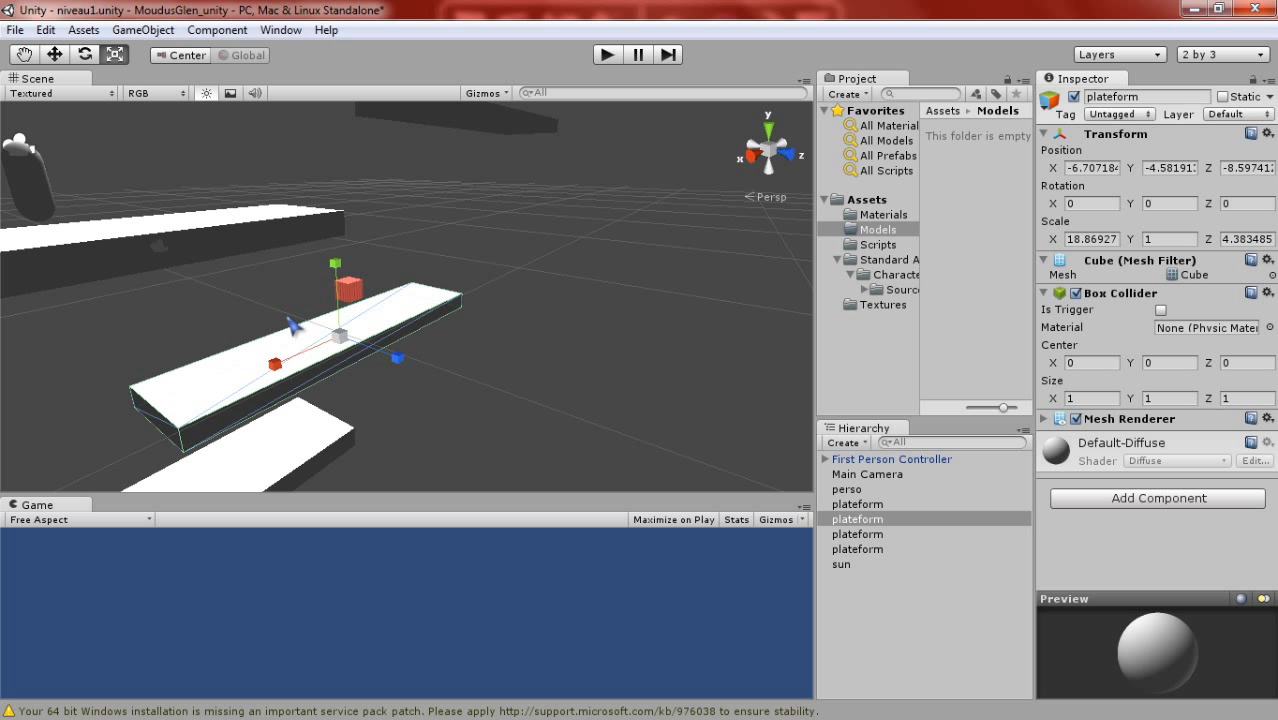
pyautogui.moveTo(341, 337); pyautogui.dragTo(402, 366)
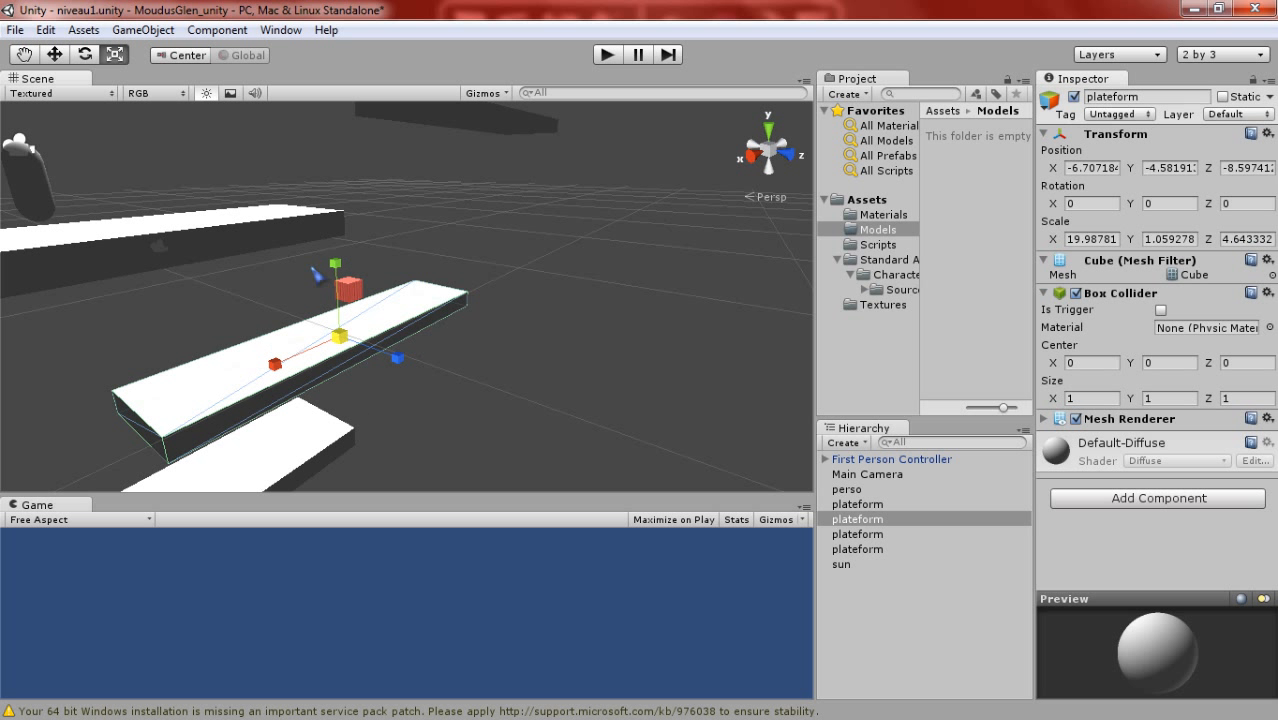
# - Activate the Rotate tool on the platform beneath the red cube and examine the level's platform arrangement from several angles
pyautogui.click(23, 54)
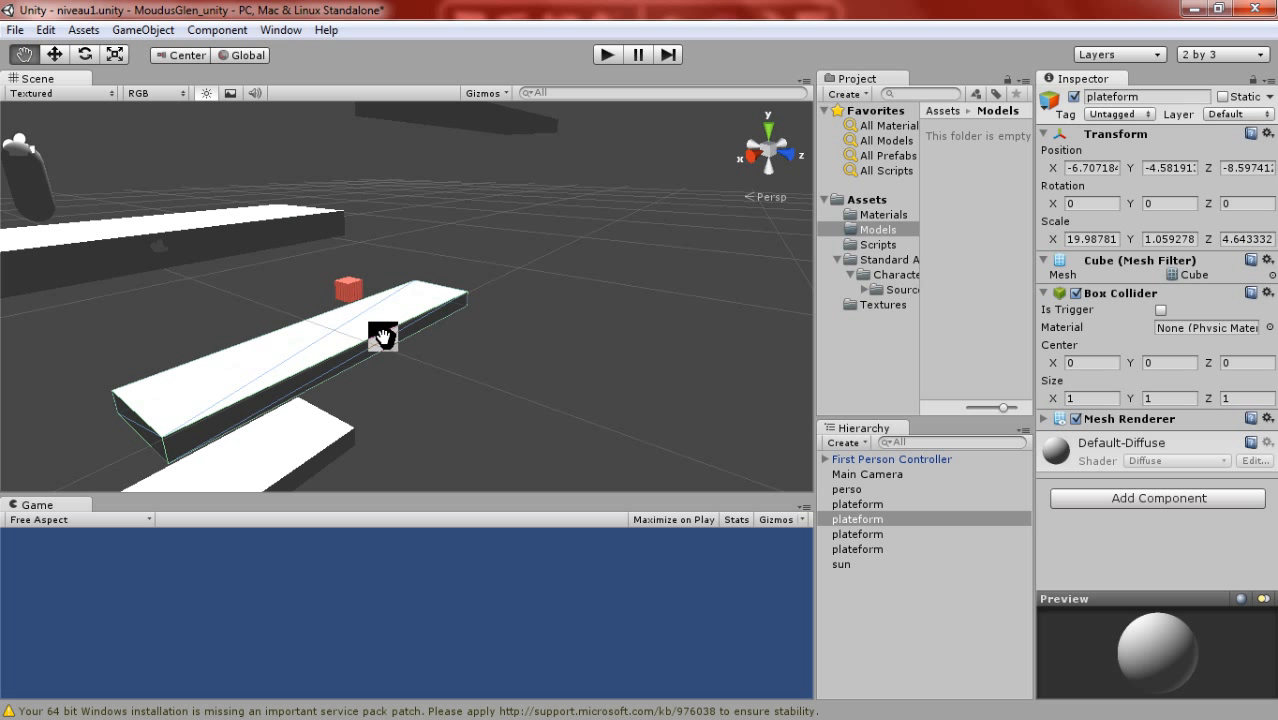
pyautogui.moveTo(383, 336)
pyautogui.mouseDown()
pyautogui.moveTo(371, 320)
pyautogui.moveTo(405, 345)
pyautogui.mouseUp()
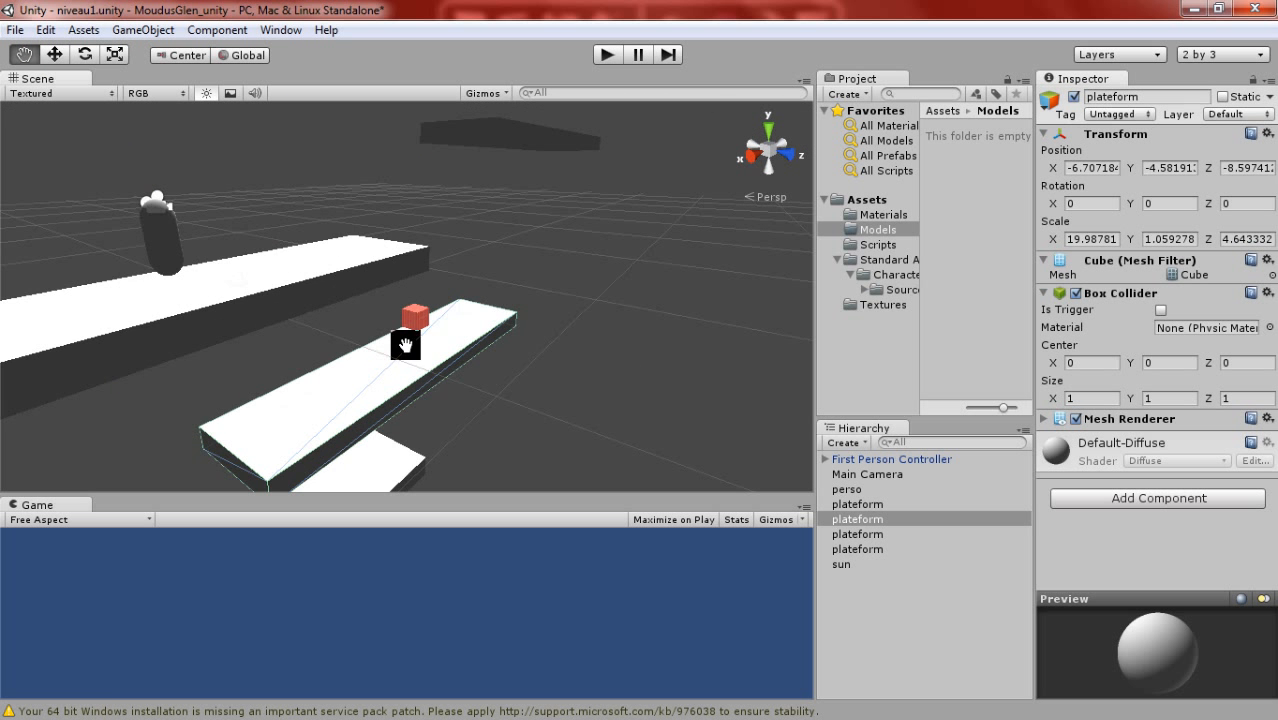
pyautogui.click(54, 54)
pyautogui.click(85, 54)
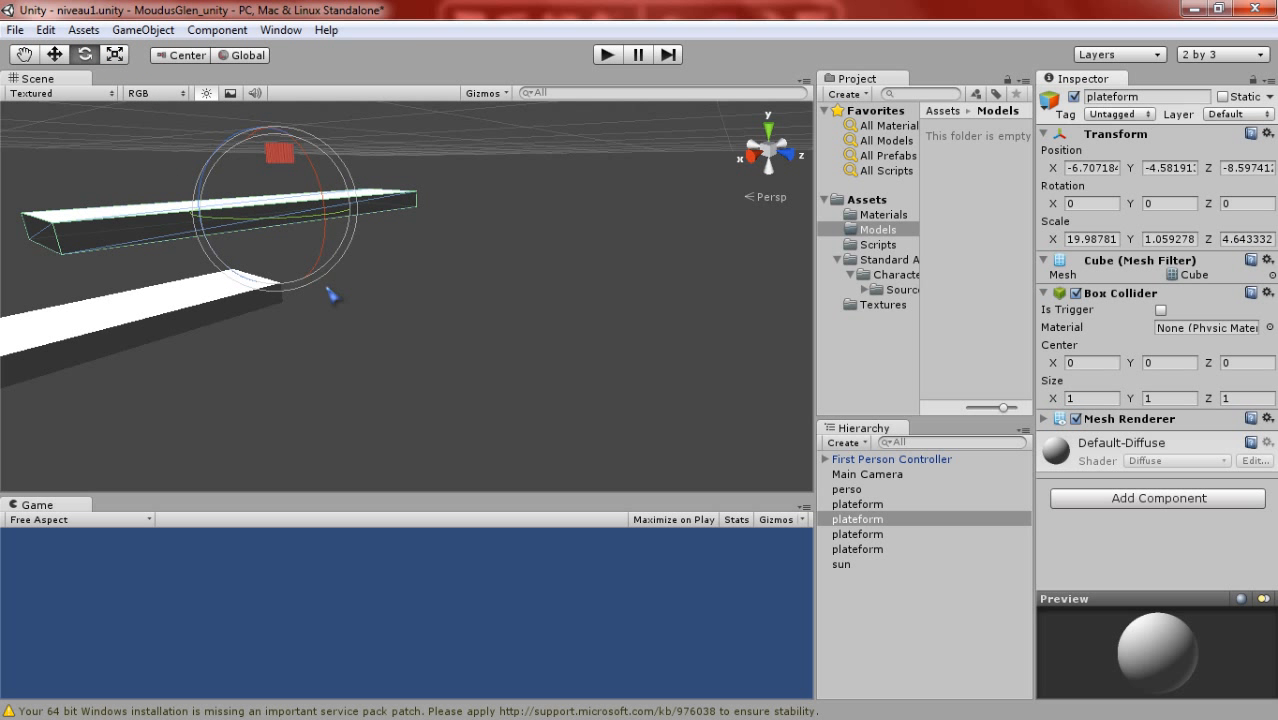
pyautogui.moveTo(327, 288); pyautogui.dragTo(355, 308, button='right')
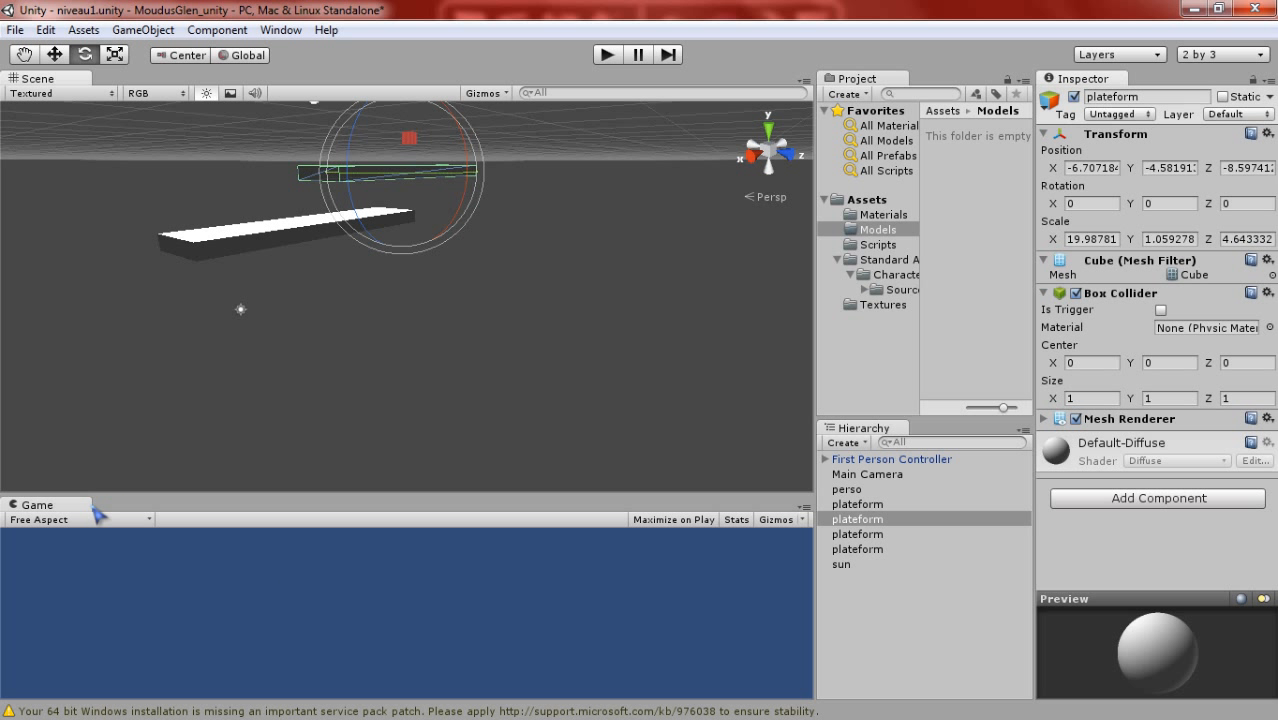
pyautogui.moveTo(150, 503); pyautogui.dragTo(120, 500)
pyautogui.scroll(-3, 348, 292)
pyautogui.moveTo(348, 292); pyautogui.dragTo(288, 292, button='middle')
pyautogui.keyDown('alt'); pyautogui.moveTo(291, 298); pyautogui.dragTo(580, 450); pyautogui.keyUp('alt')
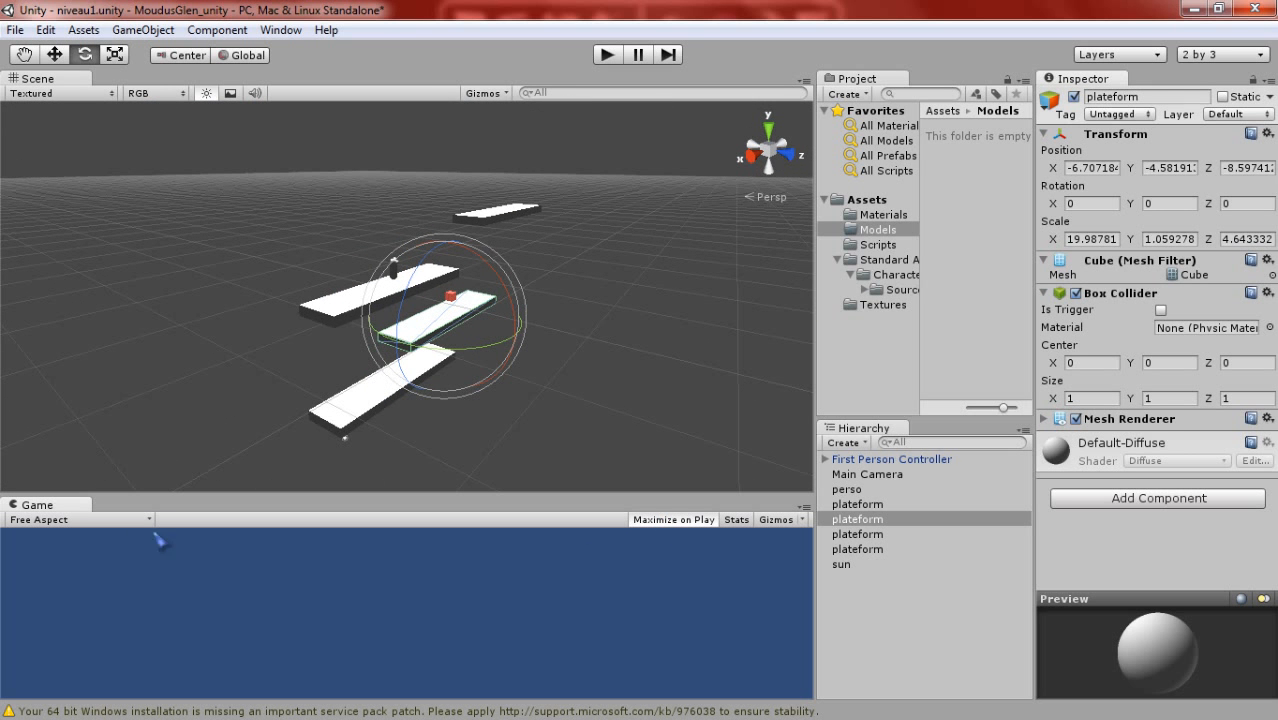
# - Play-test the level with Maximize on Play enabled, walking the character around the platform with the red cube, and stop the game
pyautogui.click(609, 55)
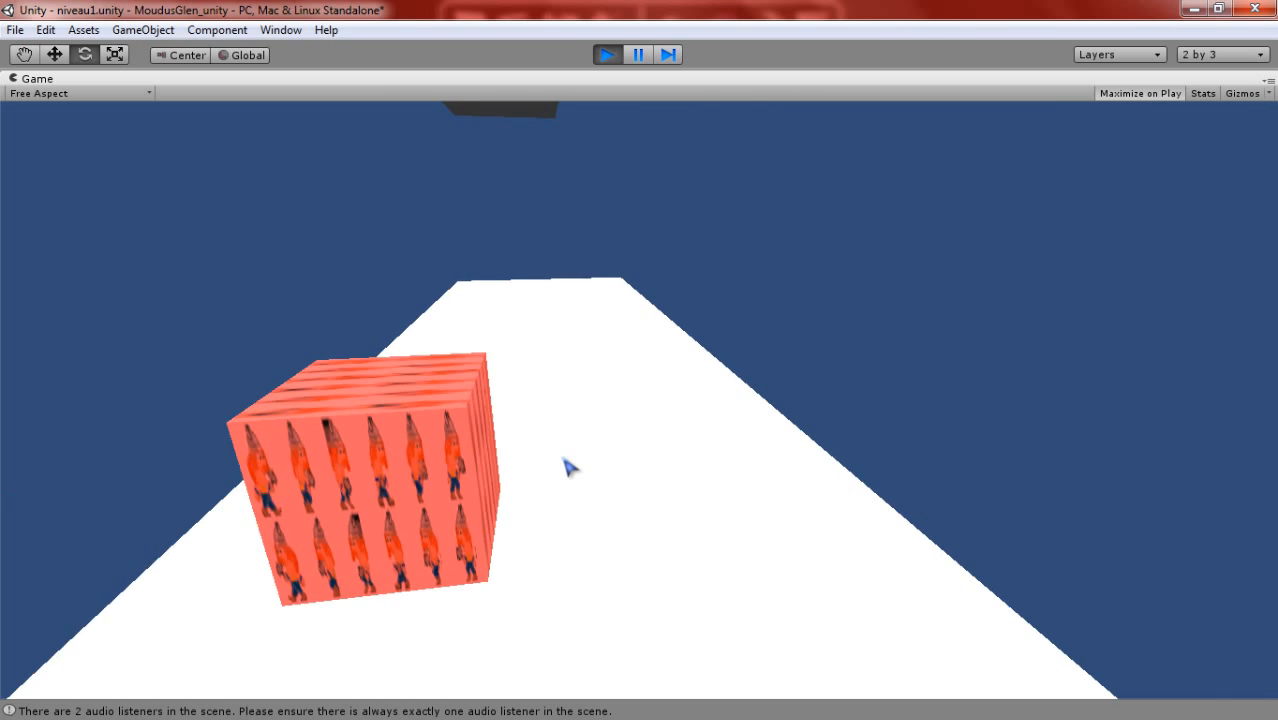
pyautogui.press('w')
pyautogui.press('d')
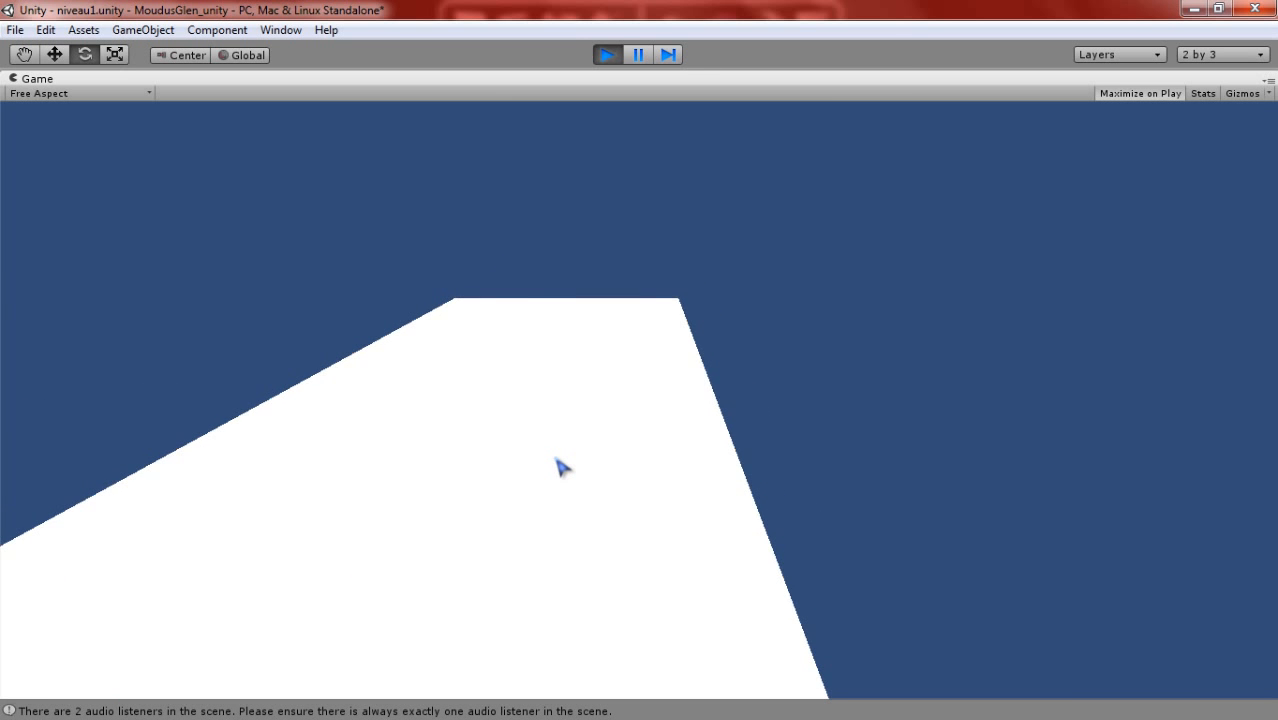
pyautogui.press('w')
pyautogui.press('d')
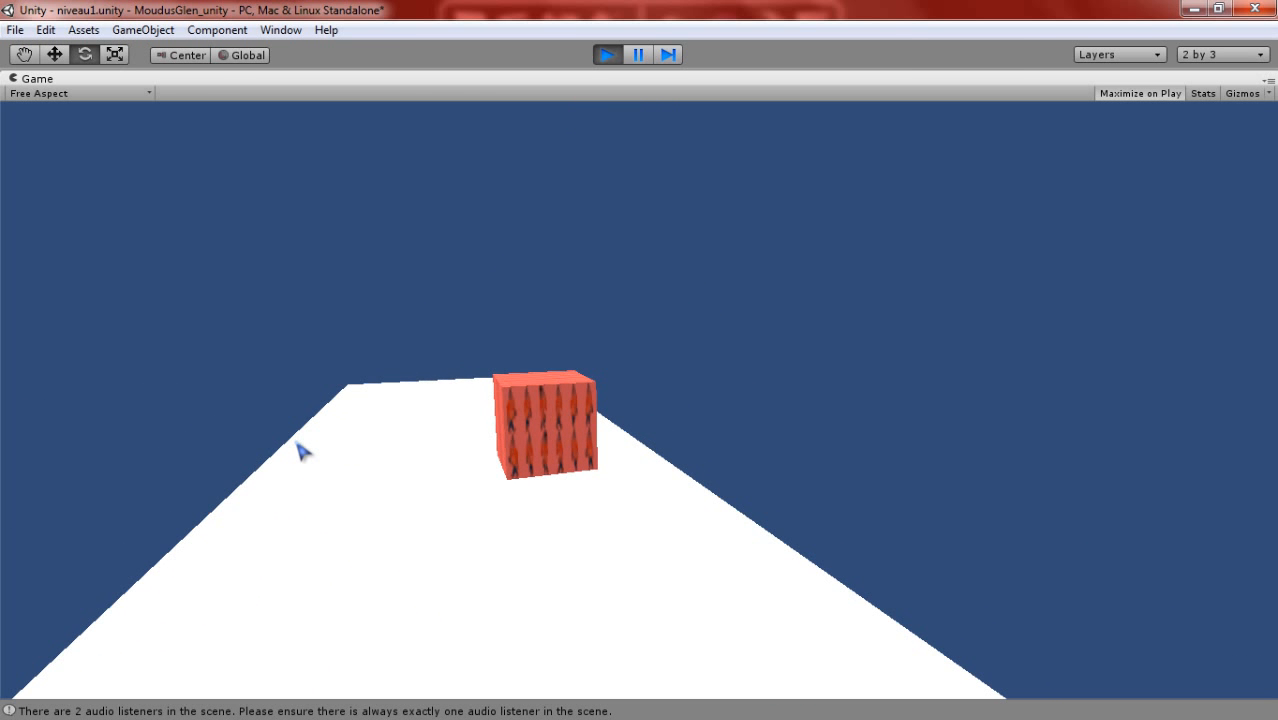
pyautogui.press('w')
pyautogui.press('s')
pyautogui.press('a')
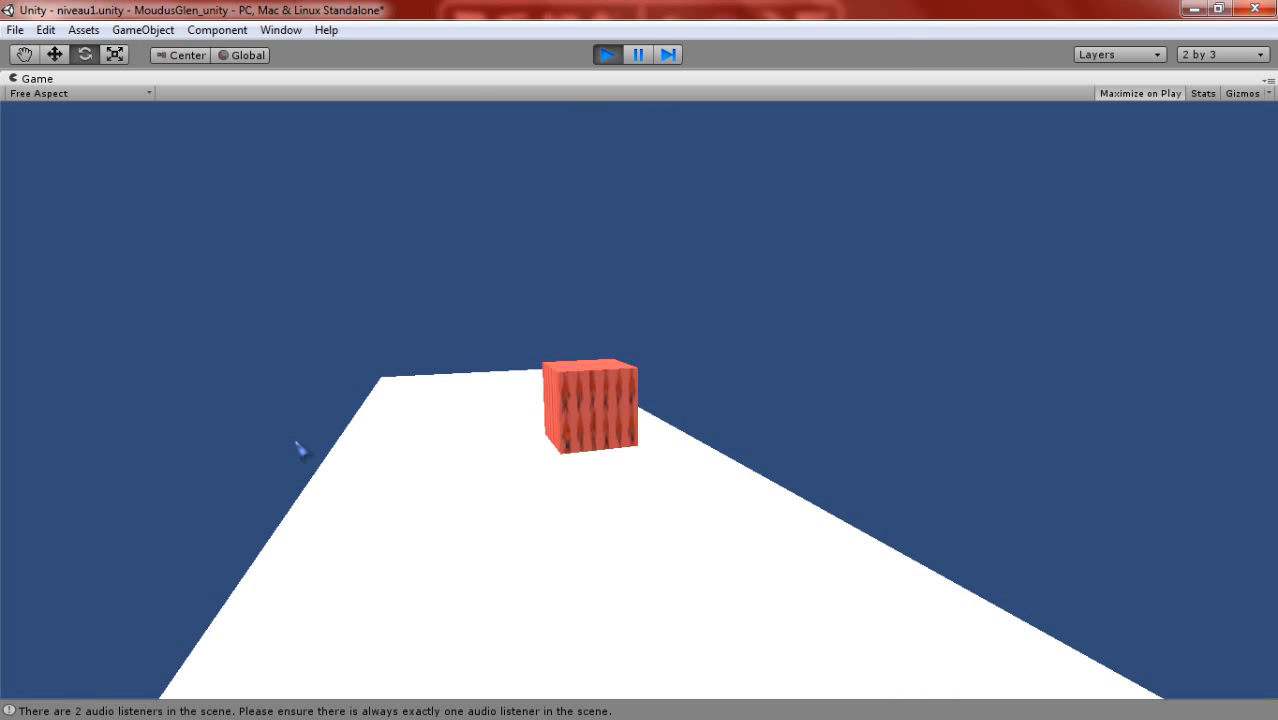
pyautogui.press('s')
pyautogui.press('w')
pyautogui.press('d')
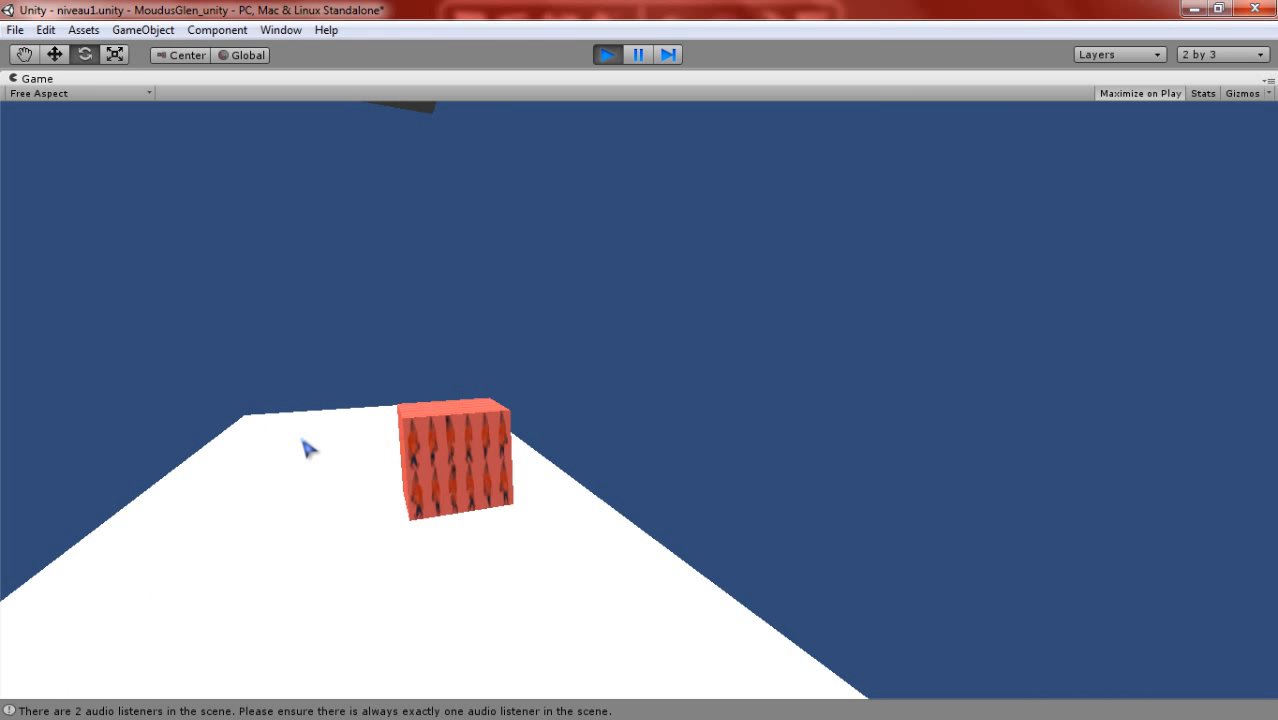
pyautogui.press('d')
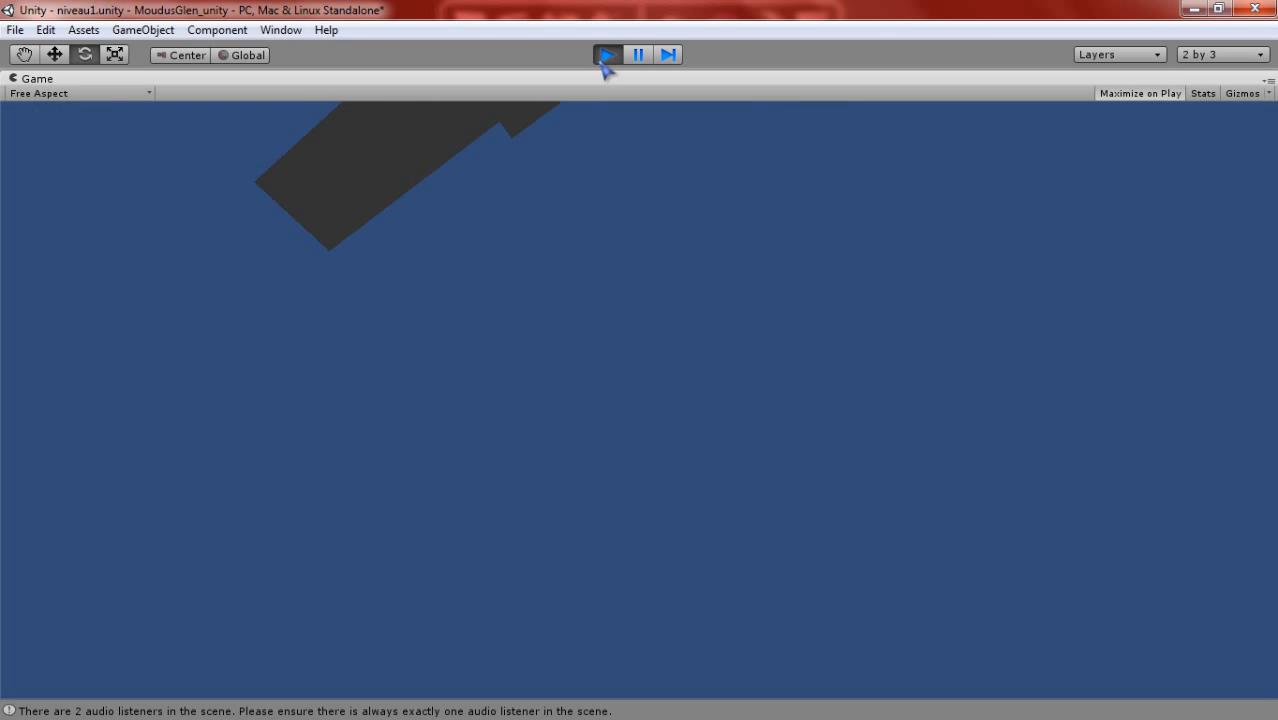
pyautogui.click(607, 54)
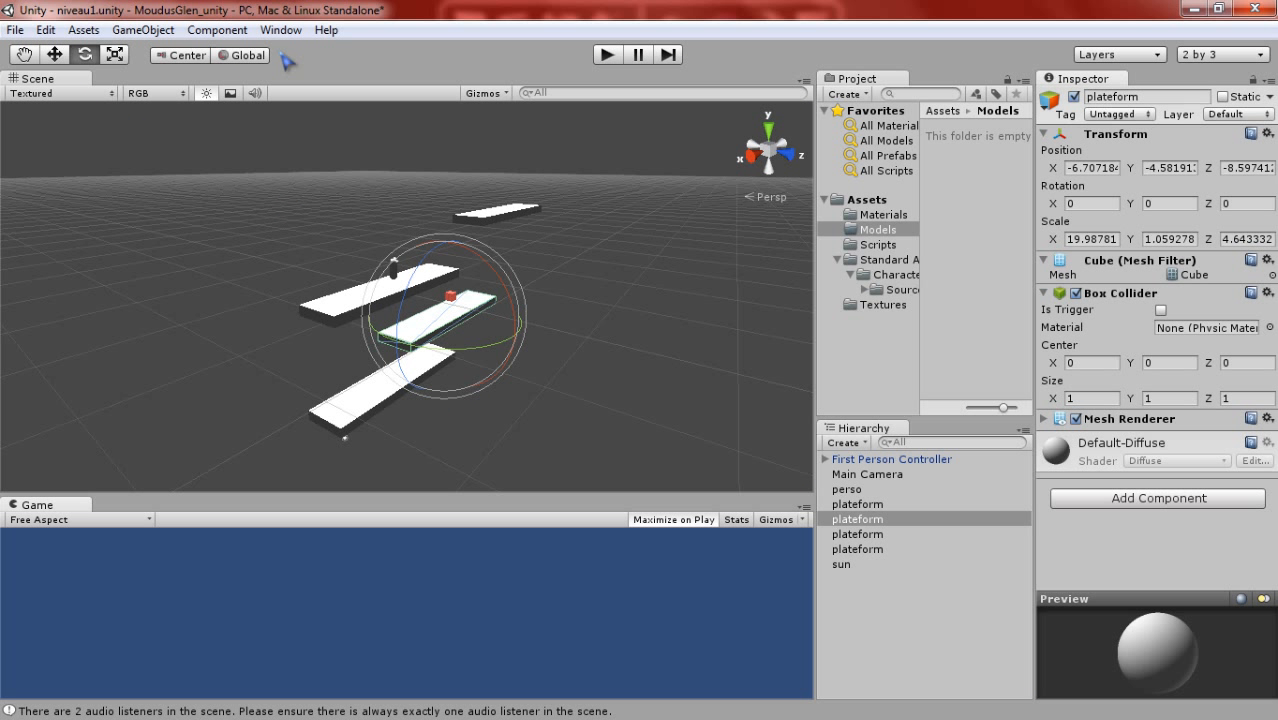
# - Try the 4 Split editor layout and return to the 2 by 3 layout
pyautogui.click(283, 31)
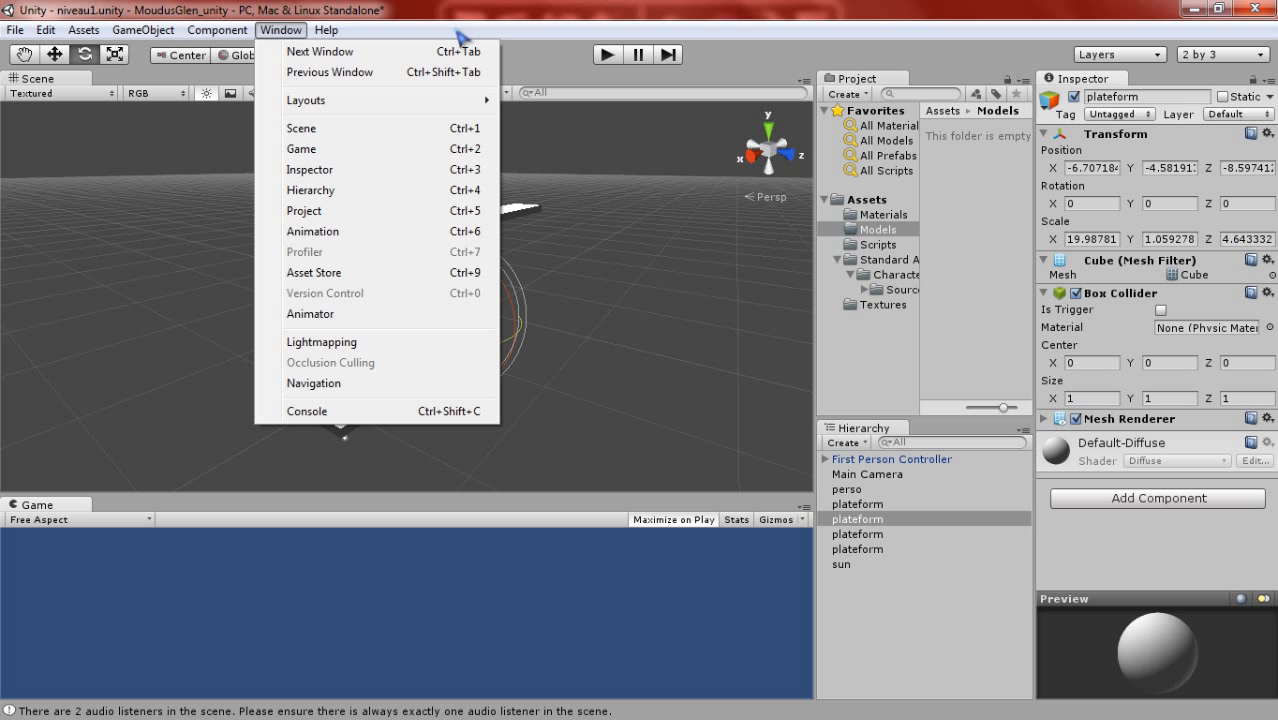
pyautogui.click(893, 62)
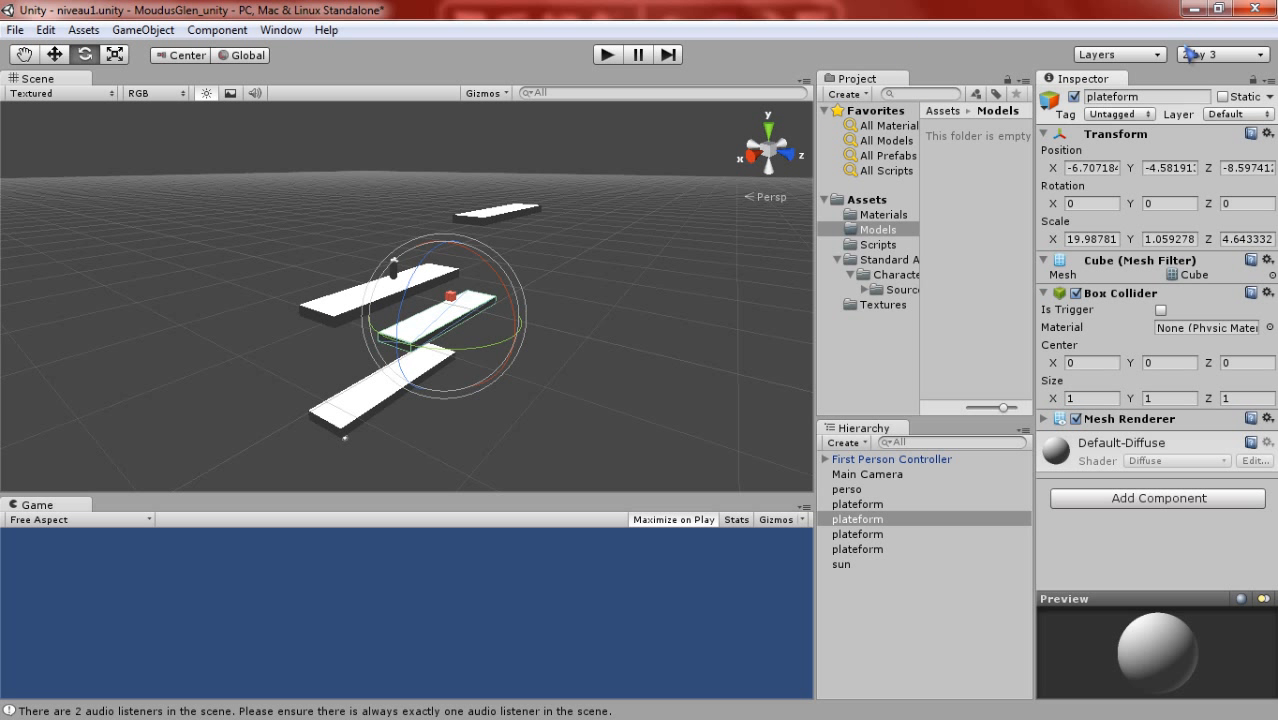
pyautogui.click(1230, 56)
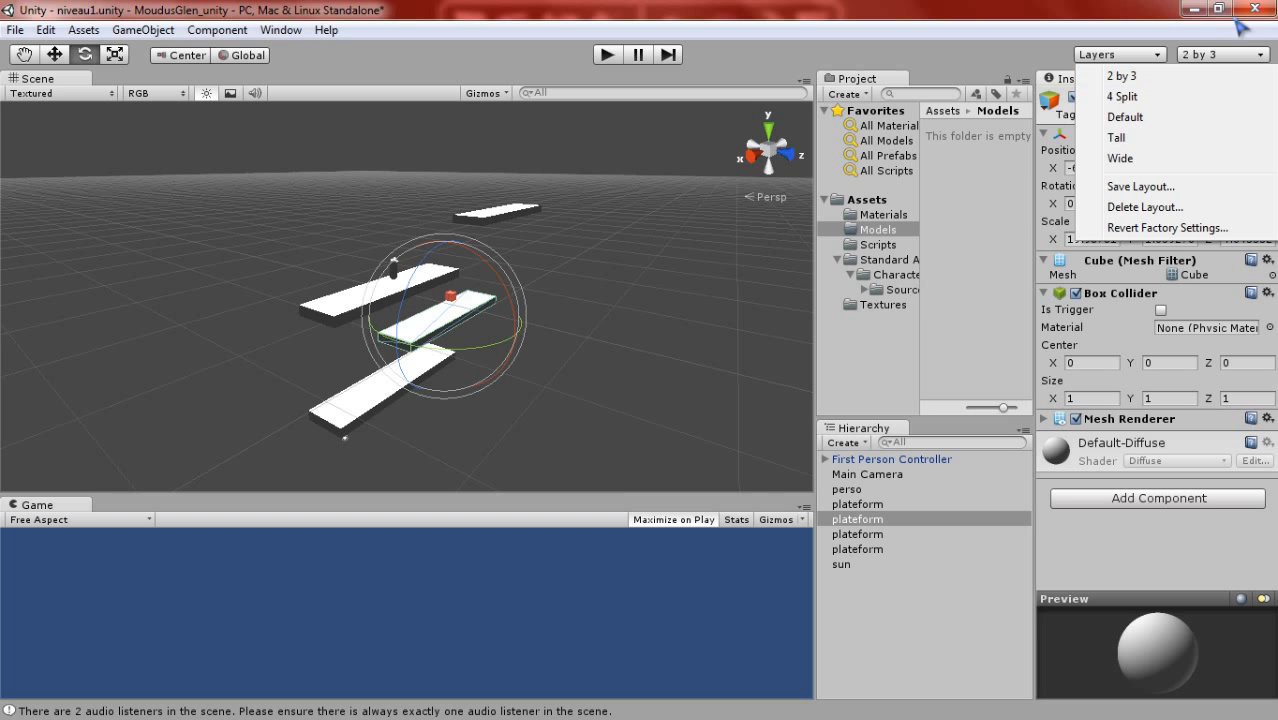
pyautogui.click(1196, 99)
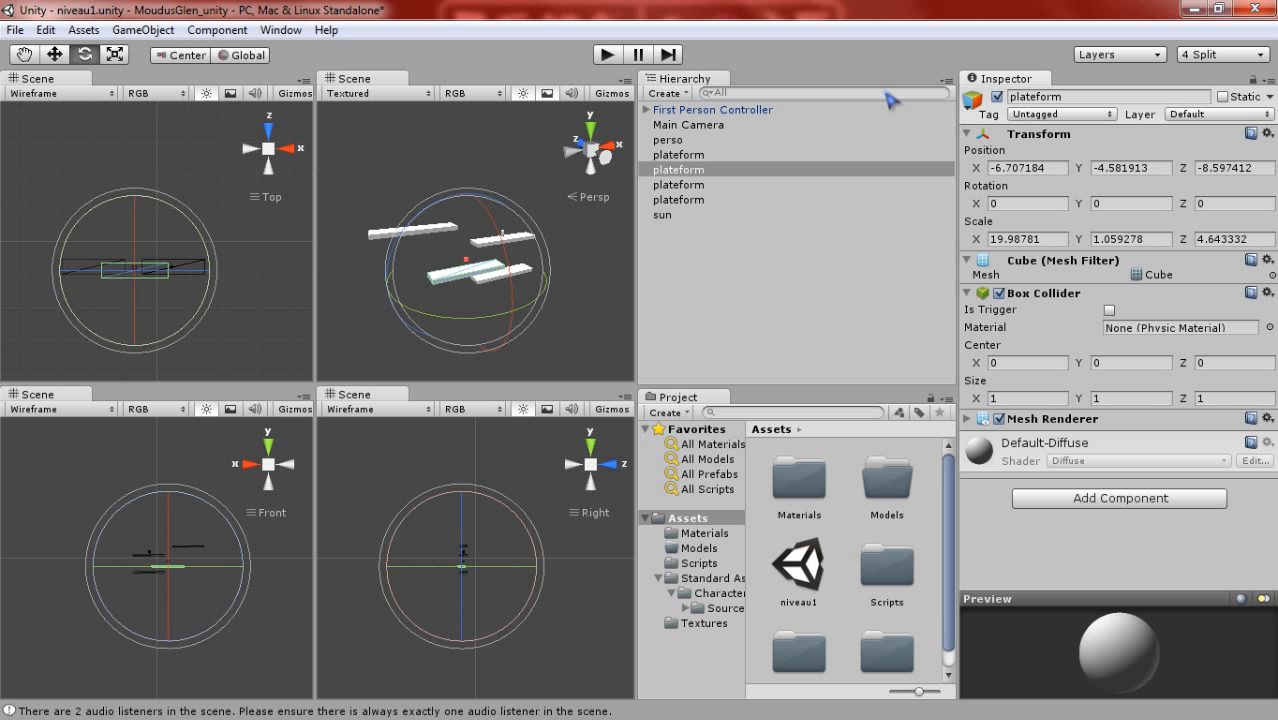
pyautogui.click(1236, 54)
pyautogui.click(1193, 76)
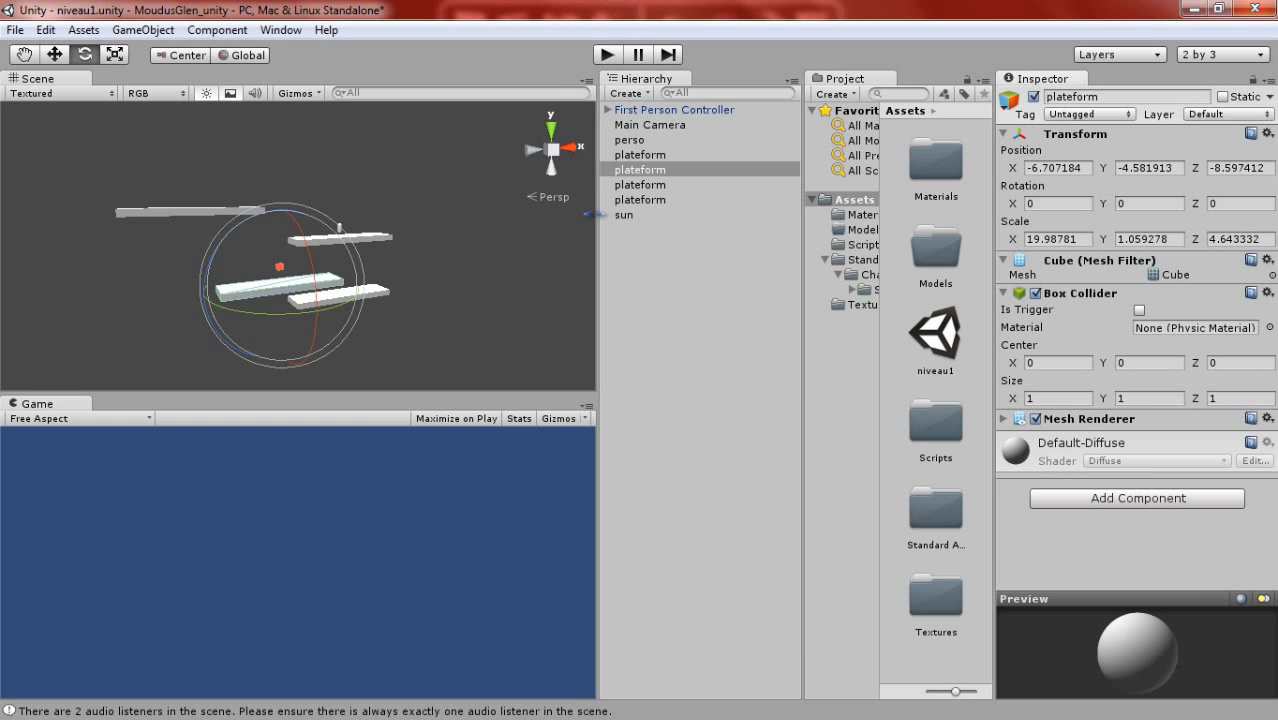
# - Dock the Hierarchy below the Project view and widen the project's folder tree to show full folder names
pyautogui.moveTo(595, 214); pyautogui.dragTo(650, 216)
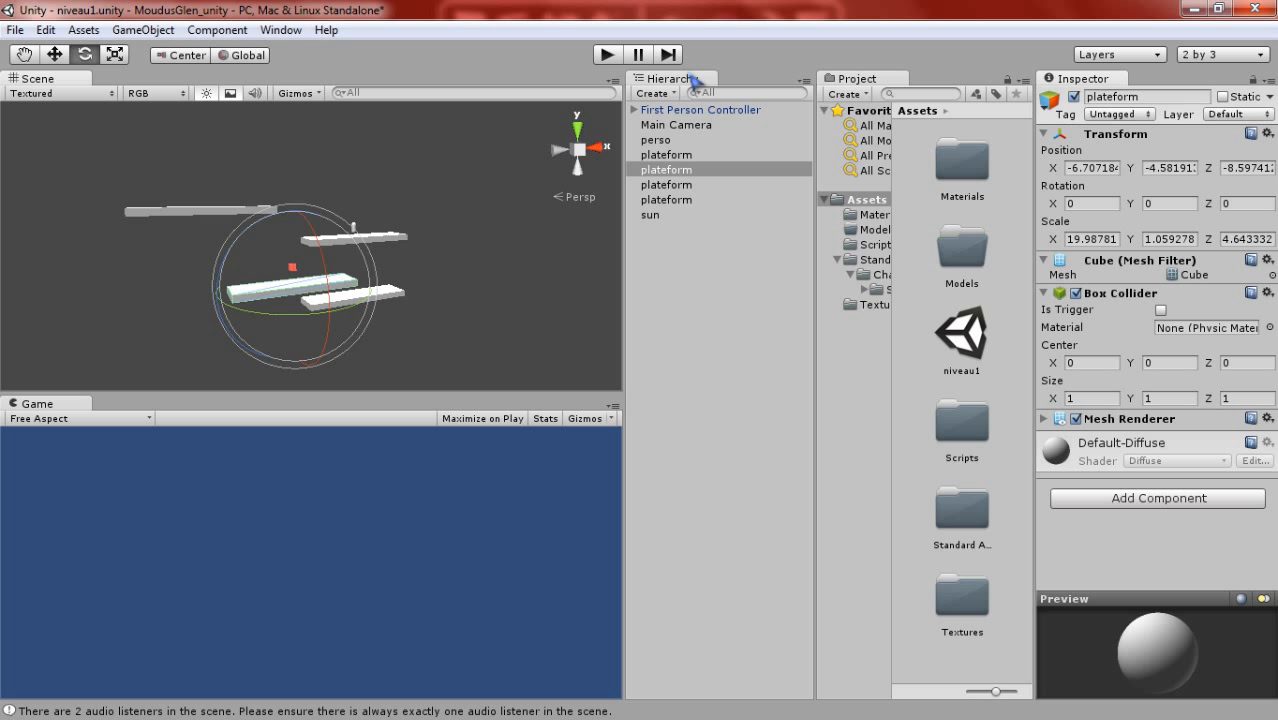
pyautogui.moveTo(695, 80); pyautogui.dragTo(967, 614)
pyautogui.click(967, 608)
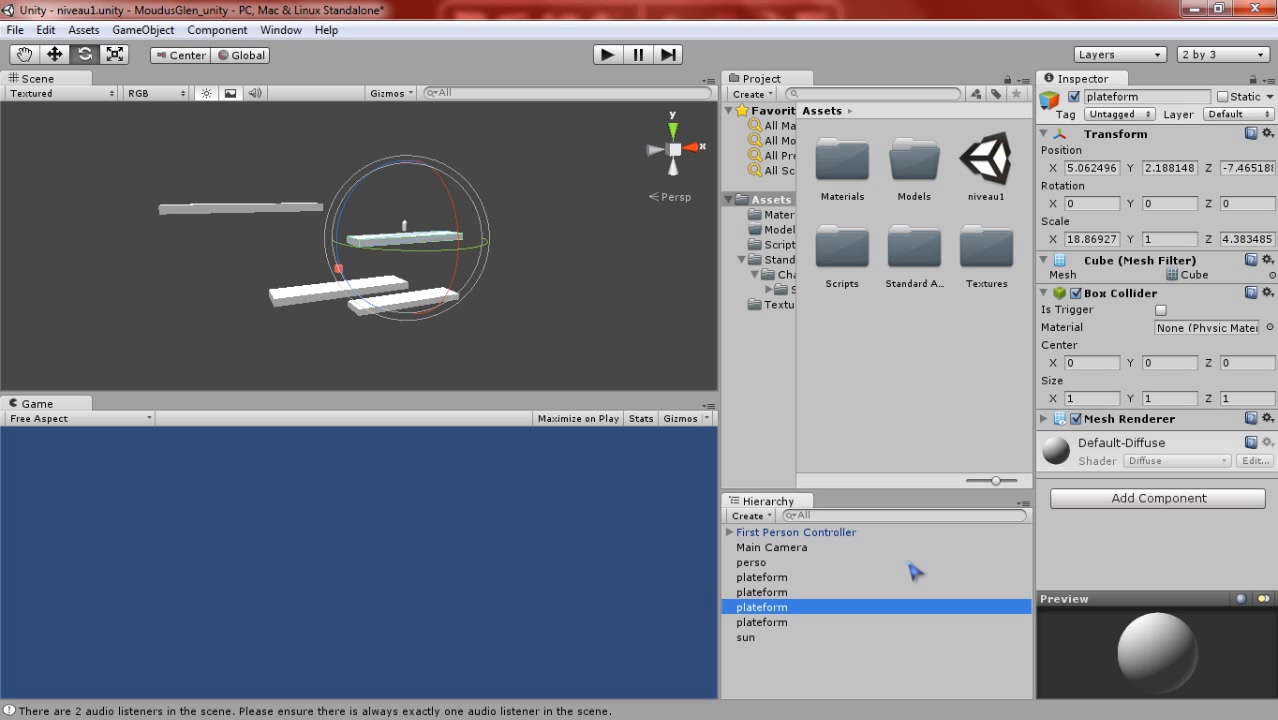
pyautogui.moveTo(797, 388); pyautogui.dragTo(882, 414)
# - Review the available layouts, editor windows and object commands, and dismiss the Windows colour-scheme dialog
pyautogui.click(1222, 55)
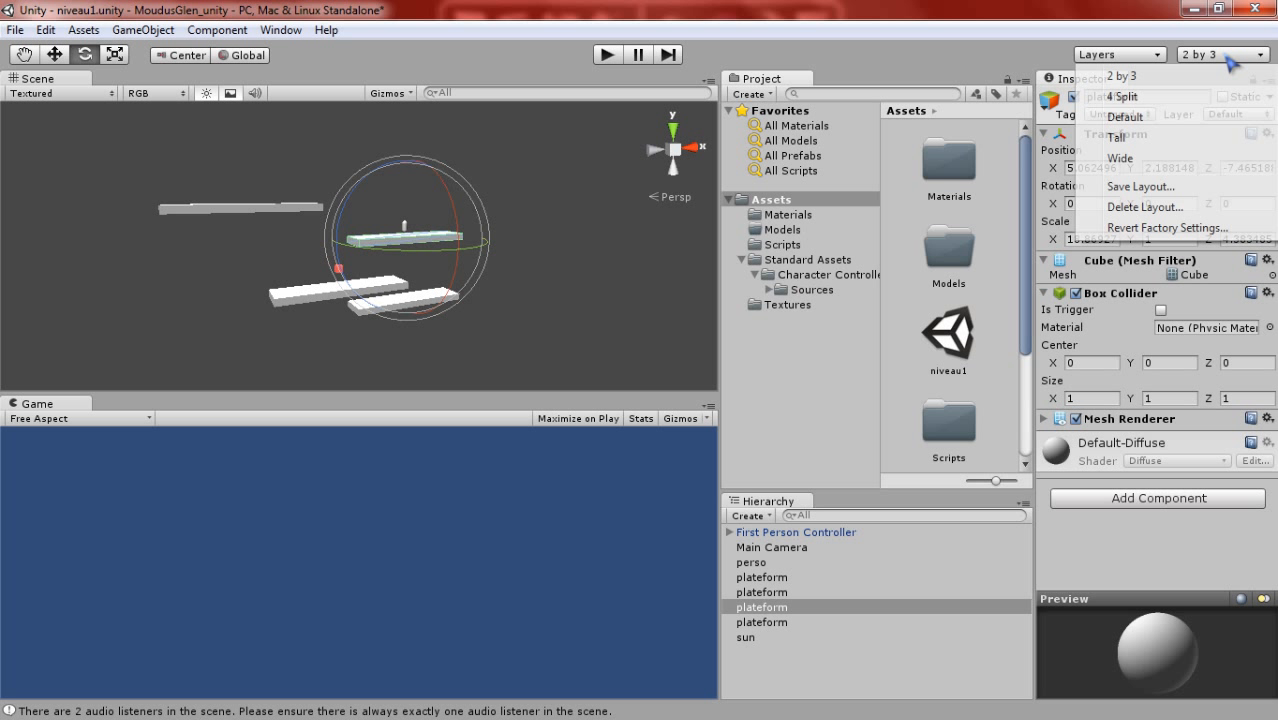
pyautogui.click(904, 70)
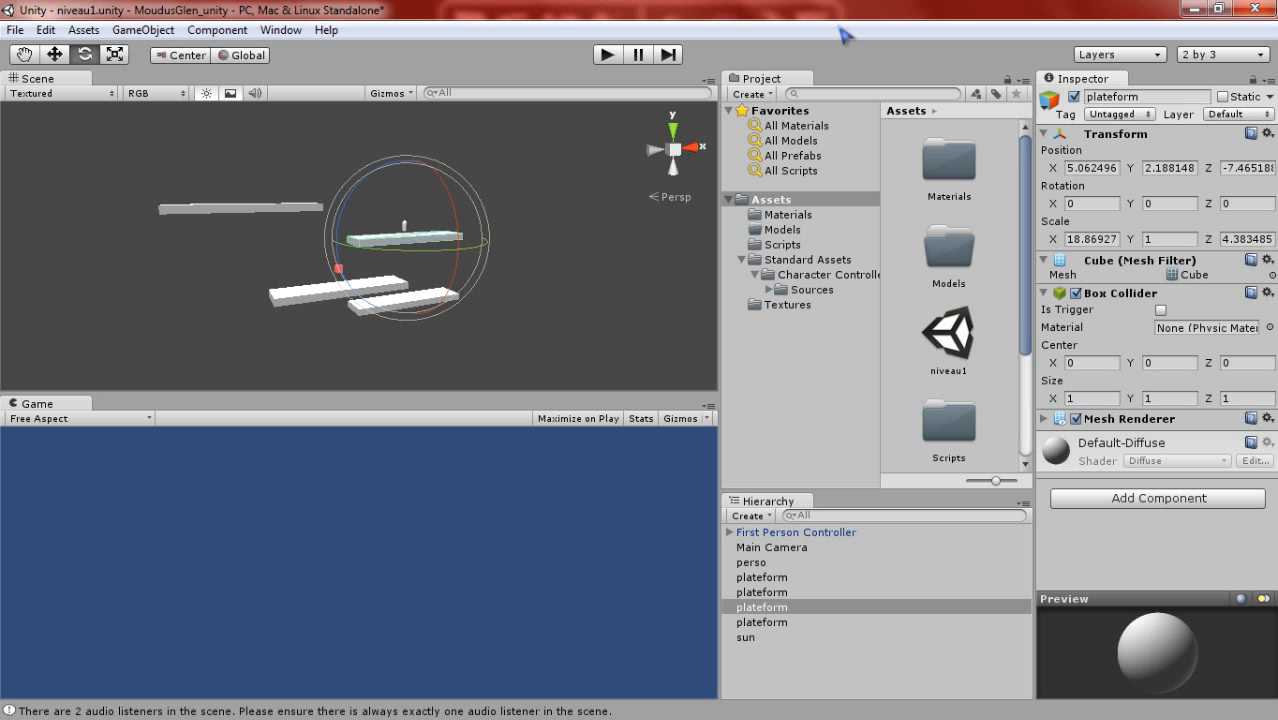
pyautogui.click(217, 30)
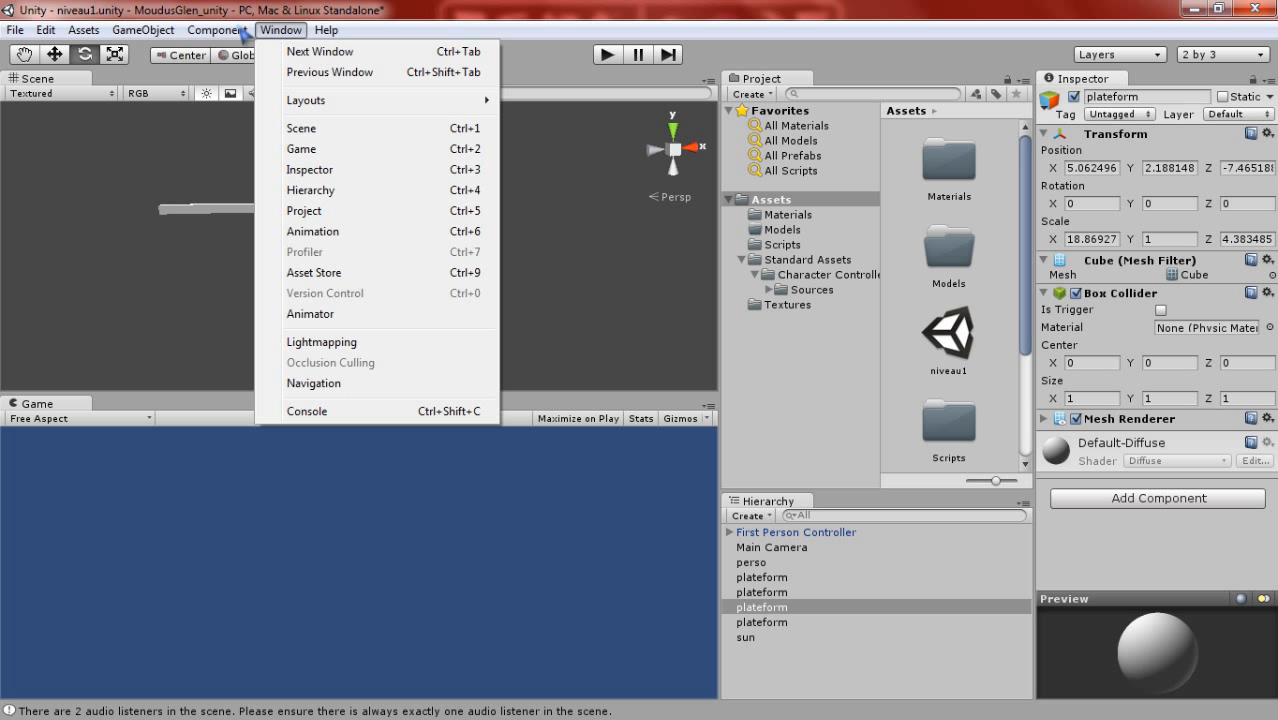
pyautogui.moveTo(314, 36)
pyautogui.click(741, 51)
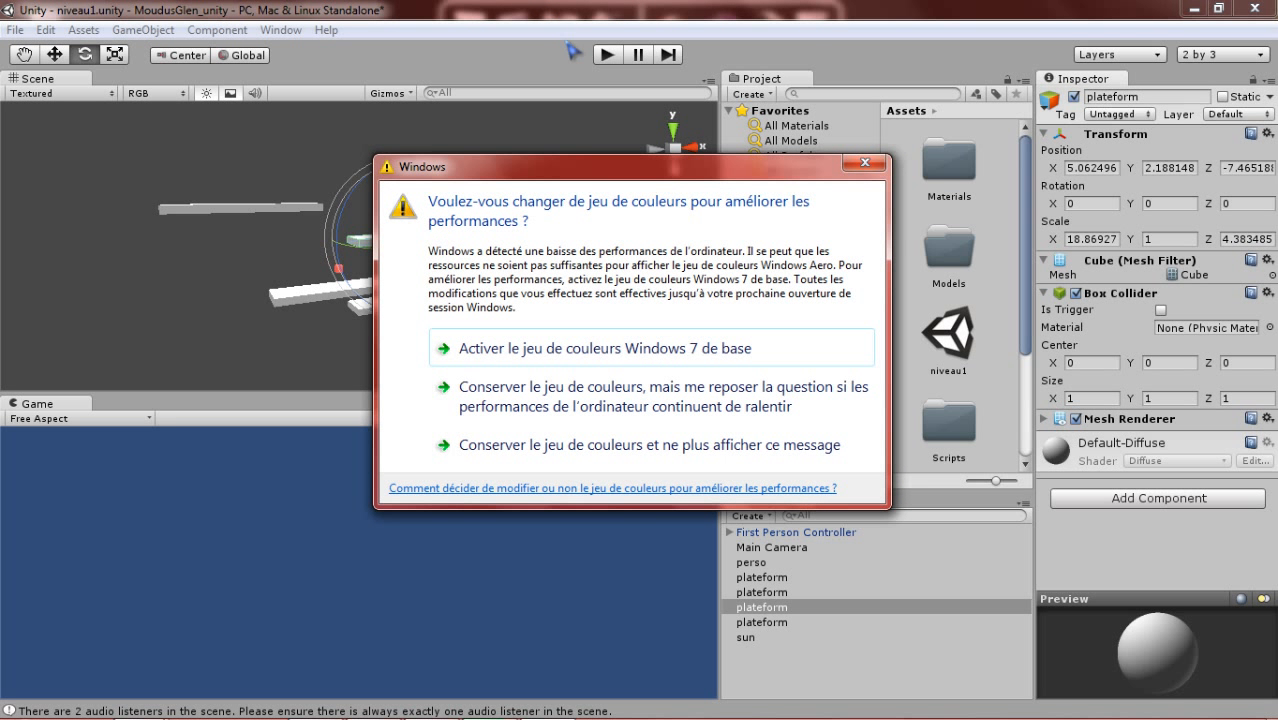
pyautogui.click(857, 163)
pyautogui.moveTo(430, 45)
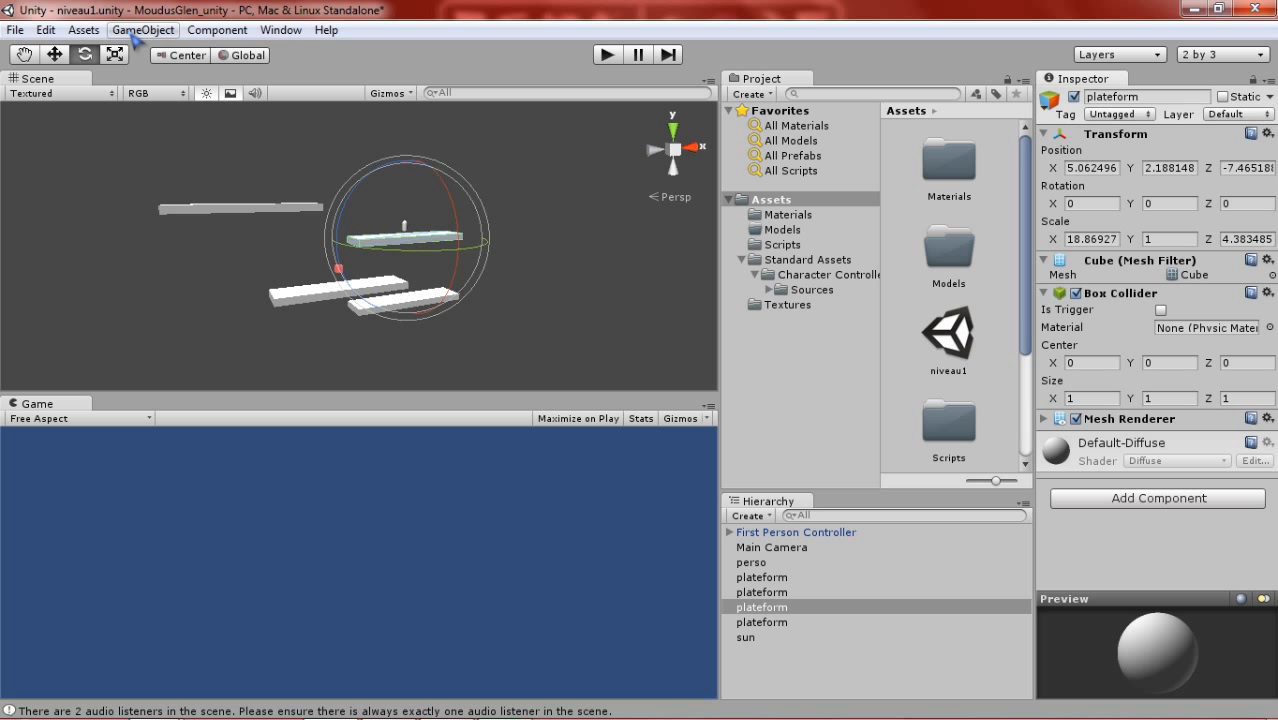
pyautogui.click(84, 30)
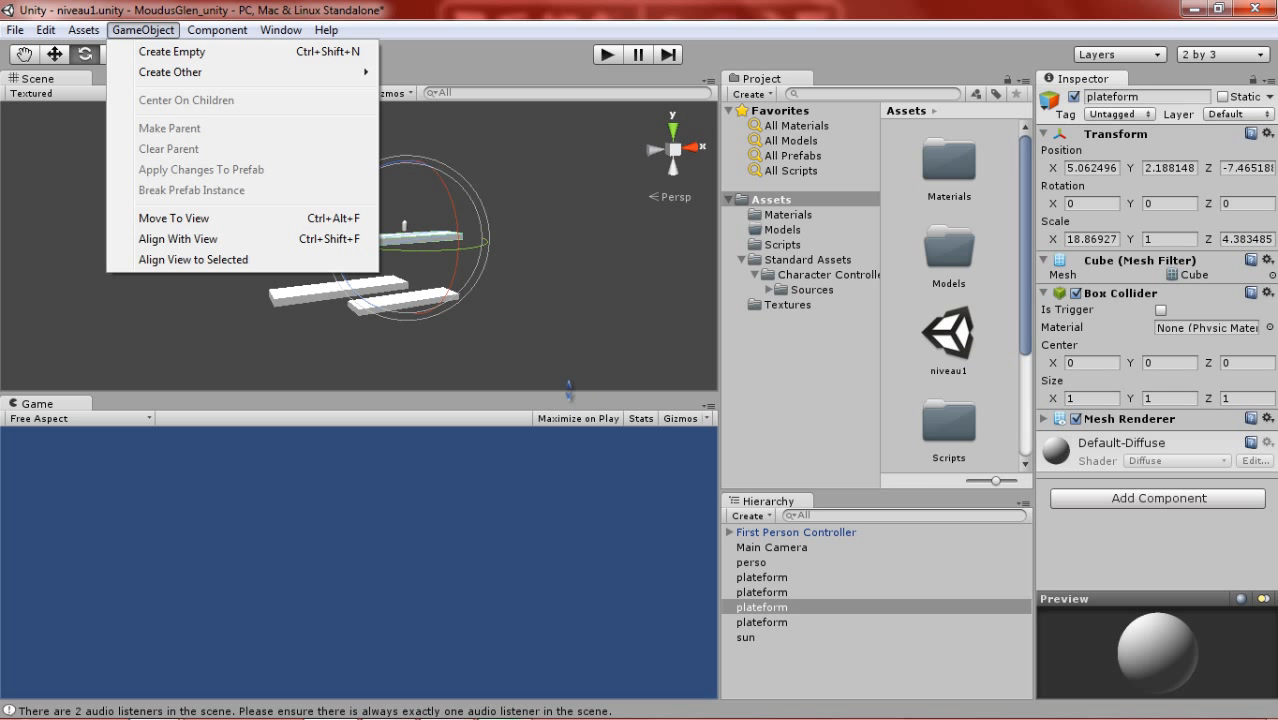
# - Enlarge the Scene view by making the Game view shorter
pyautogui.moveTo(569, 391); pyautogui.dragTo(598, 463)
pyautogui.scroll(-2, 584, 227)
pyautogui.moveTo(552, 229); pyautogui.dragTo(640, 226, button='middle')
pyautogui.scroll(2, 488, 219)
pyautogui.scroll(2, 488, 235)
pyautogui.scroll(2, 447, 190)
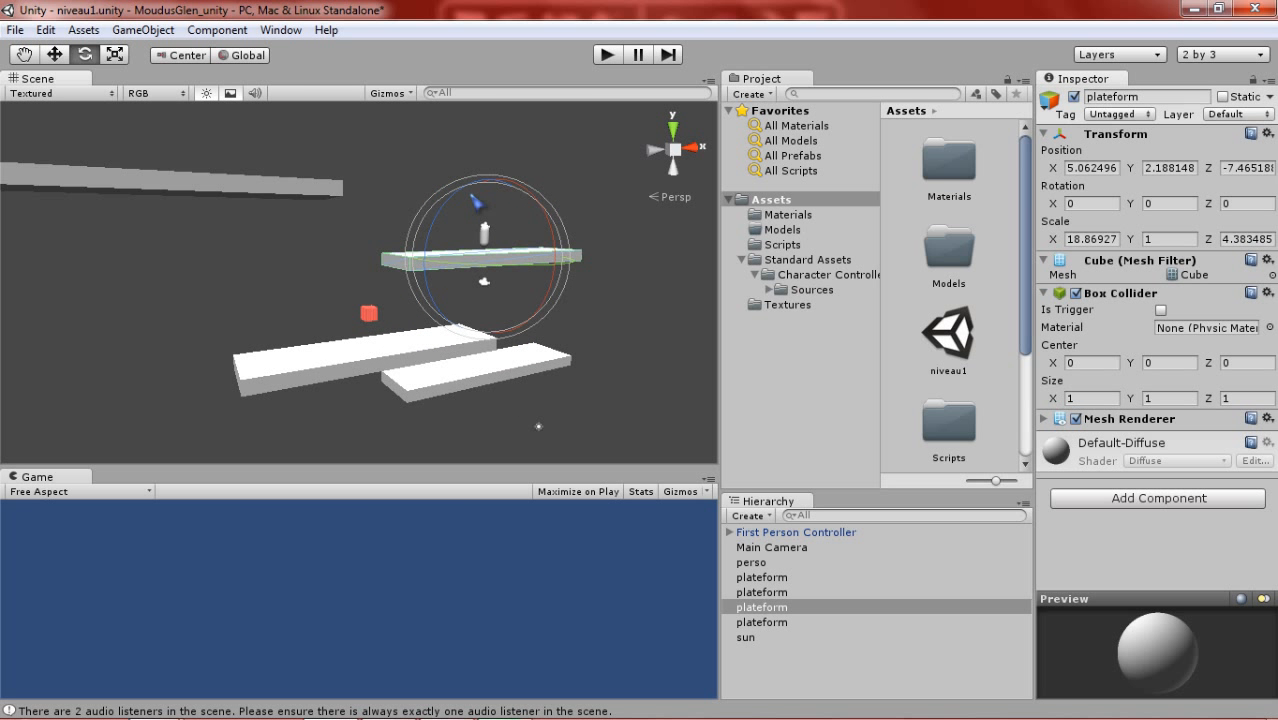
# - Examine the platforms from several sides and select the lowest platform to check how it sits relative to the others
pyautogui.keyDown('alt'); pyautogui.moveTo(530, 260); pyautogui.dragTo(692, 342); pyautogui.keyUp('alt')
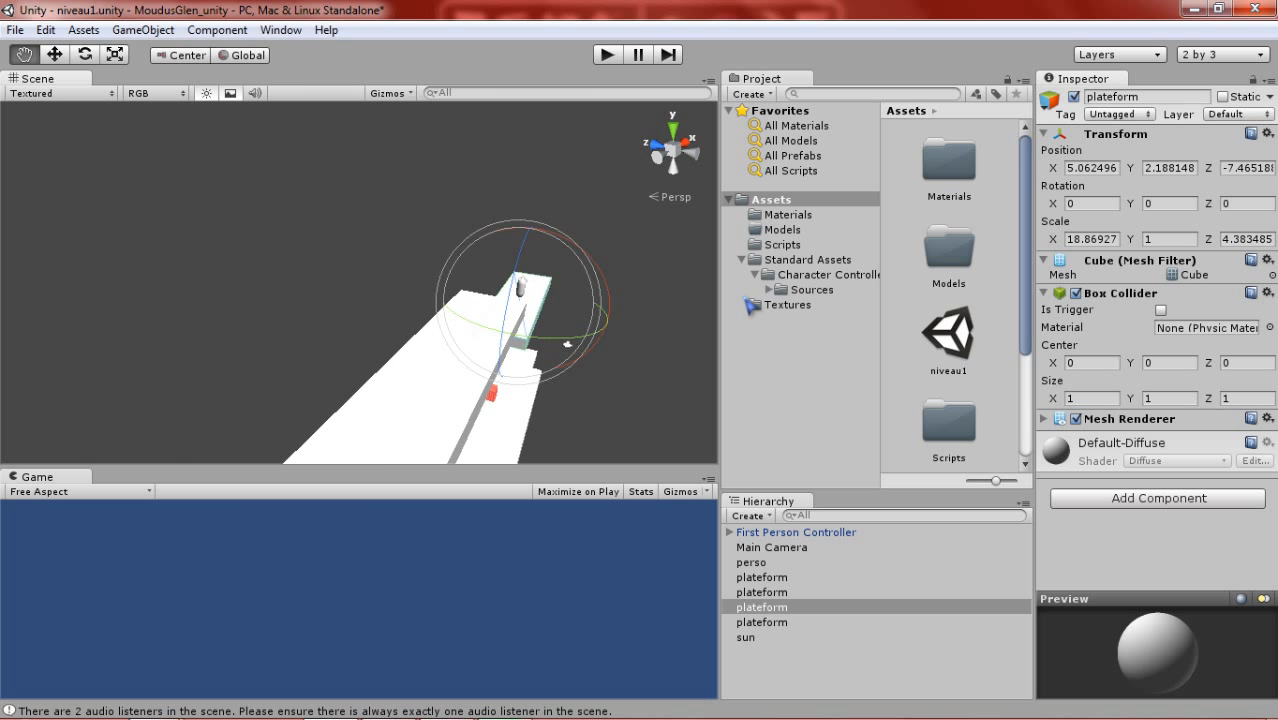
pyautogui.keyDown('alt'); pyautogui.moveTo(520, 287); pyautogui.dragTo(480, 190); pyautogui.keyUp('alt')
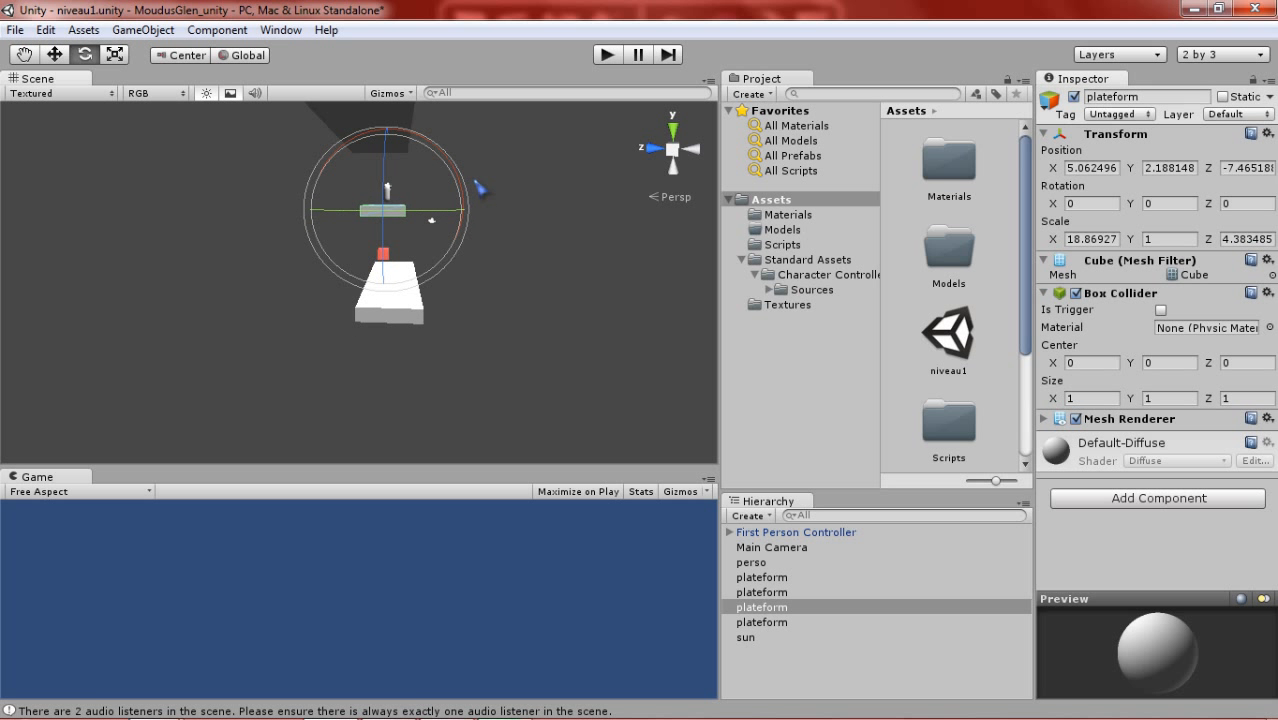
pyautogui.scroll(-3, 456, 250)
pyautogui.moveTo(457, 252); pyautogui.dragTo(452, 207, button='middle')
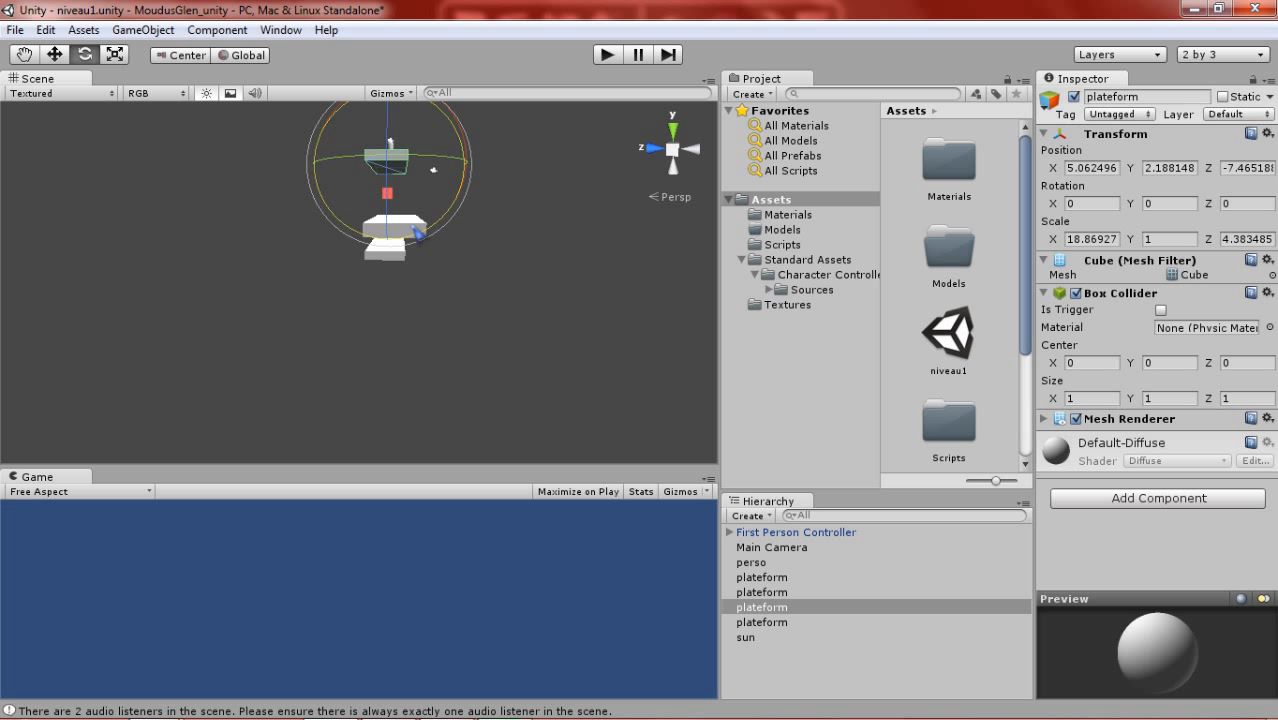
pyautogui.click(391, 259)
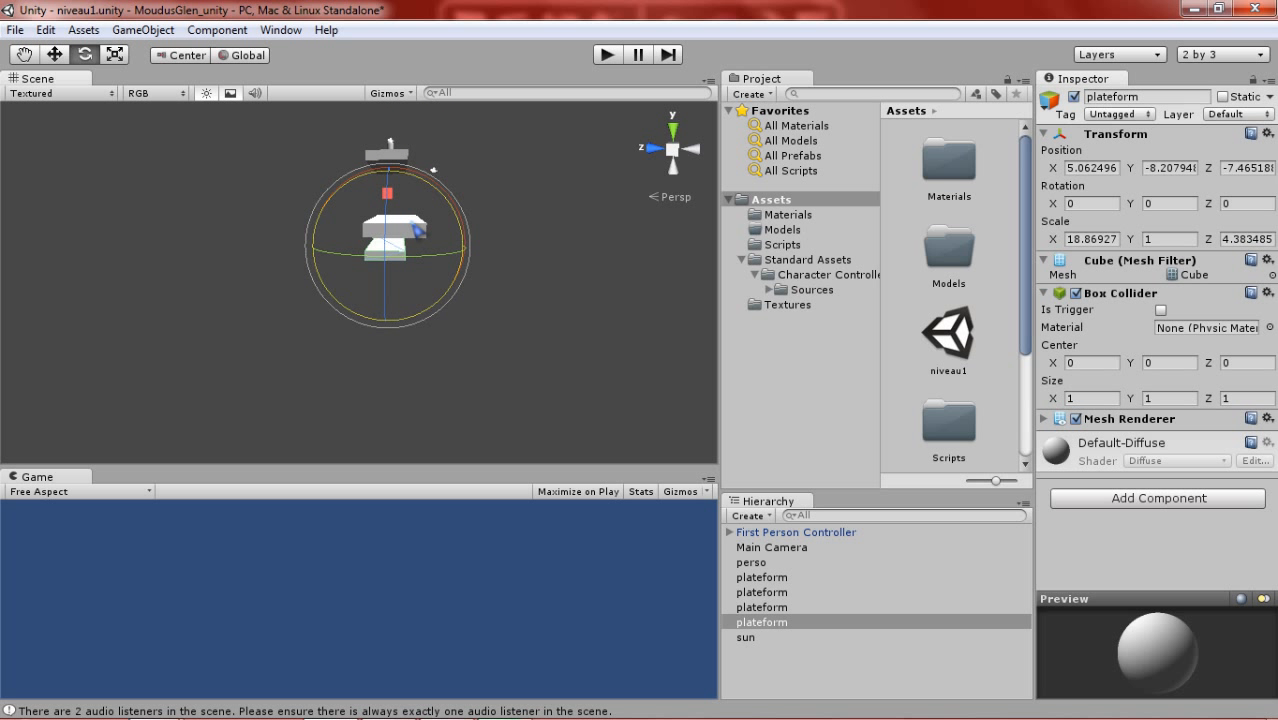
pyautogui.moveTo(421, 239); pyautogui.dragTo(347, 346, button='middle')
pyautogui.moveTo(440, 307); pyautogui.dragTo(268, 346, button='right')
pyautogui.scroll(-3, 419, 334)
pyautogui.moveTo(419, 333); pyautogui.dragTo(270, 335, button='middle')
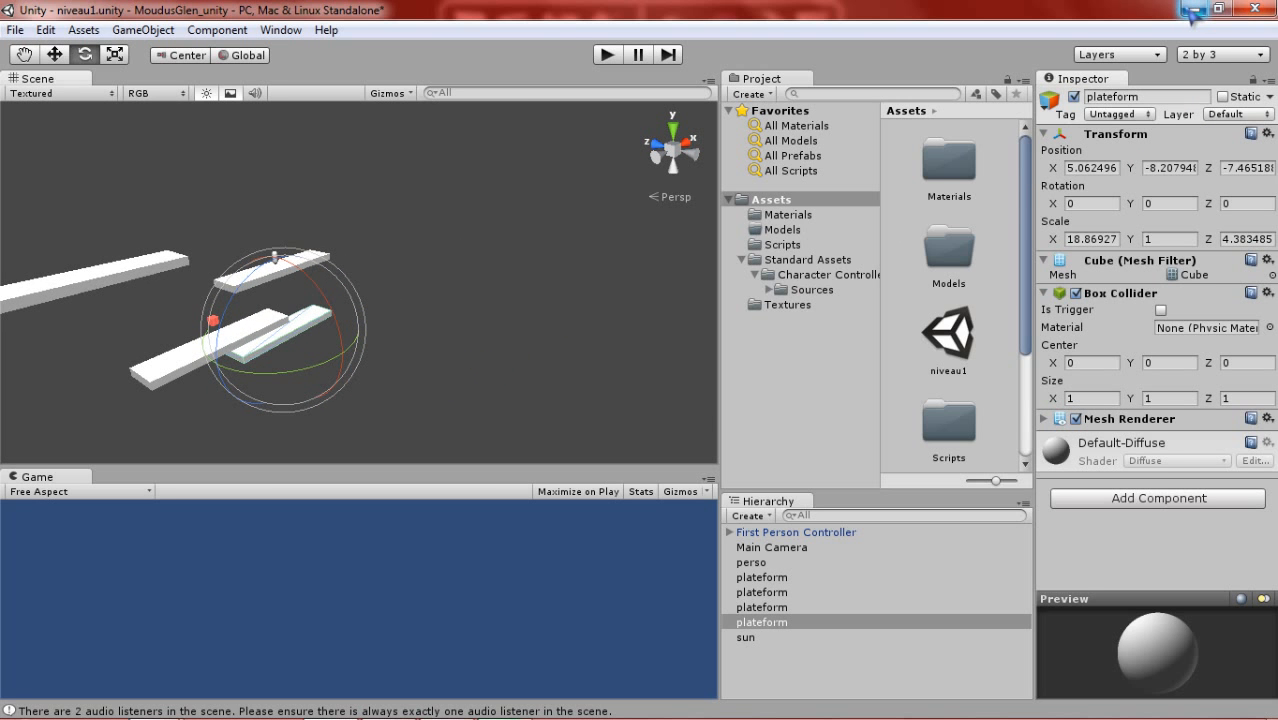
# - Minimize the Unity editor to show the Windows desktop
pyautogui.click(1192, 8)
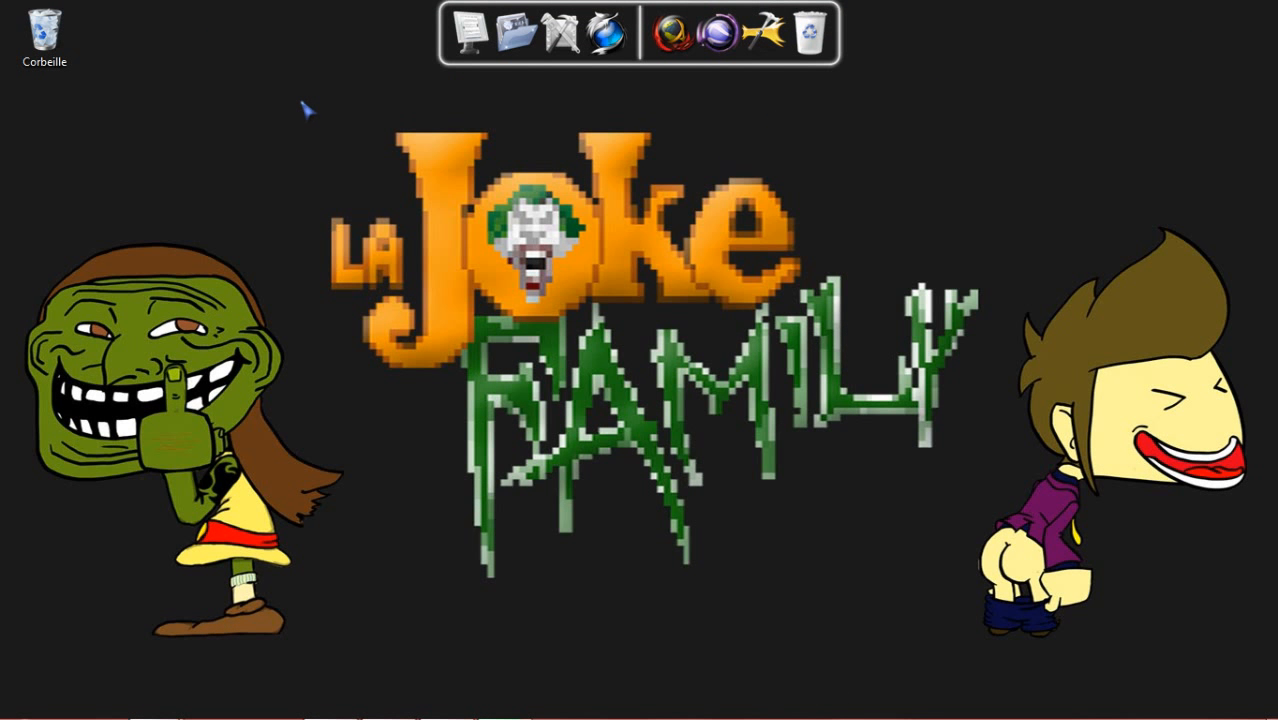
pyautogui.moveTo(297, 97)
pyautogui.mouseDown()
pyautogui.moveTo(651, 308)
pyautogui.moveTo(976, 592)
pyautogui.moveTo(1018, 605)
pyautogui.moveTo(993, 596)
pyautogui.moveTo(984, 430)
pyautogui.moveTo(588, 191)
pyautogui.moveTo(291, 102)
pyautogui.moveTo(282, 82)
pyautogui.moveTo(297, 85)
pyautogui.moveTo(292, 104)
pyautogui.moveTo(297, 60)
pyautogui.moveTo(309, 95)
pyautogui.mouseUp()
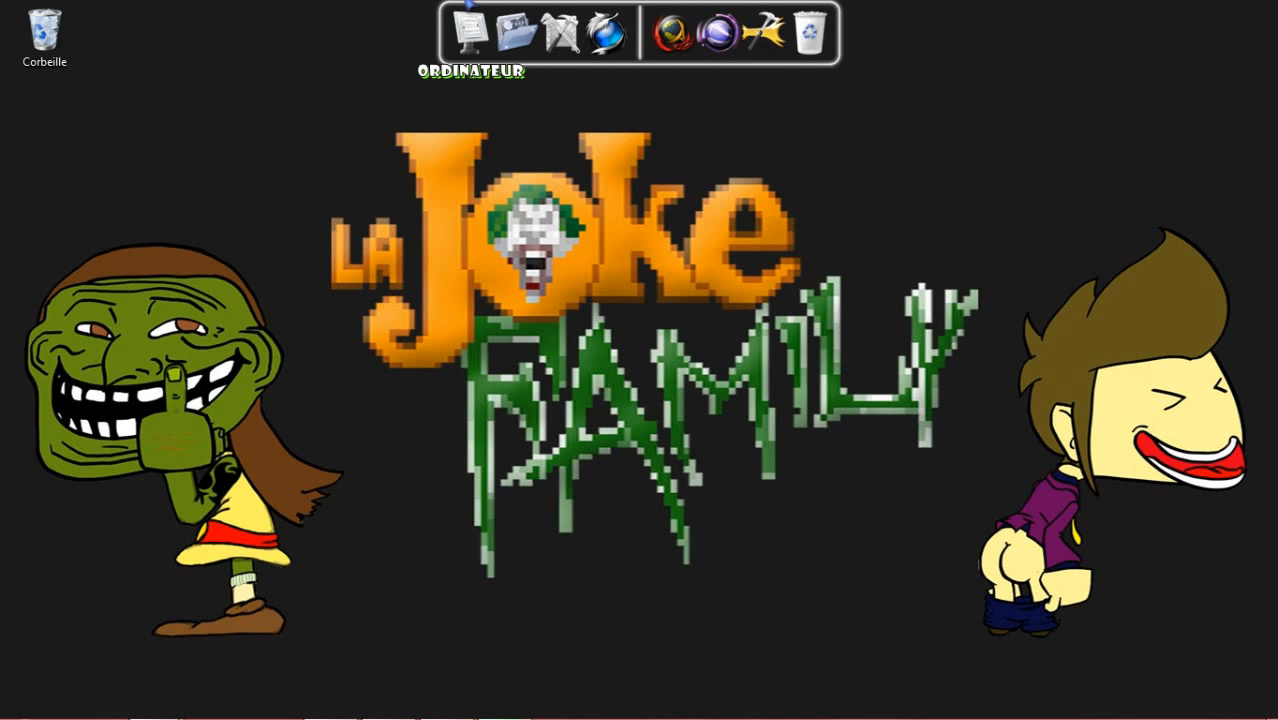